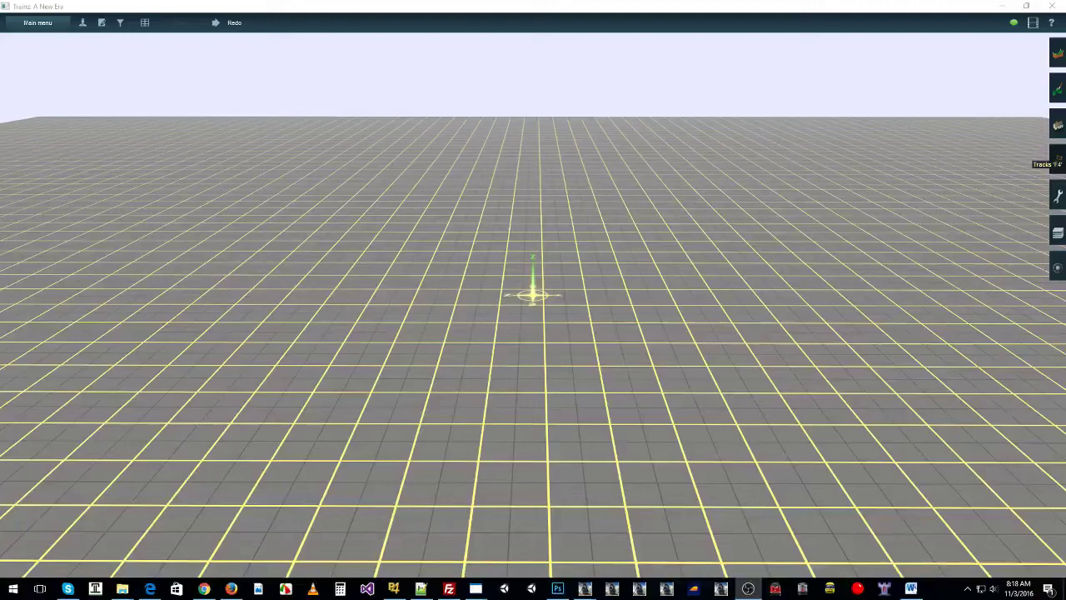
# Increase the terrain tool's sensitivity and raise the flat ground into a large hill with Height up
pyautogui.rightClick(568, 265)
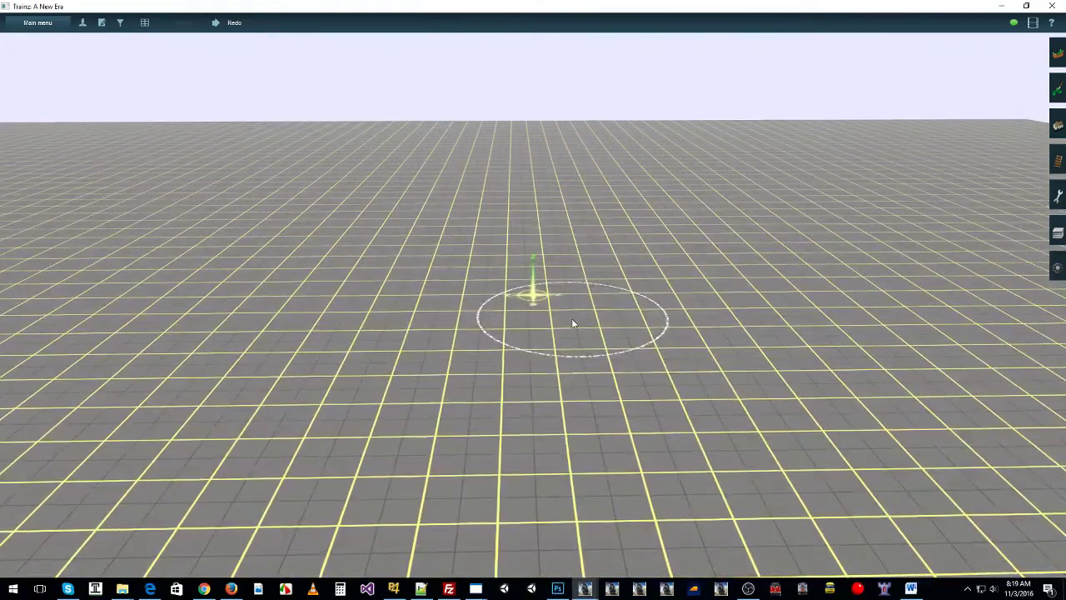
pyautogui.click(1058, 56)
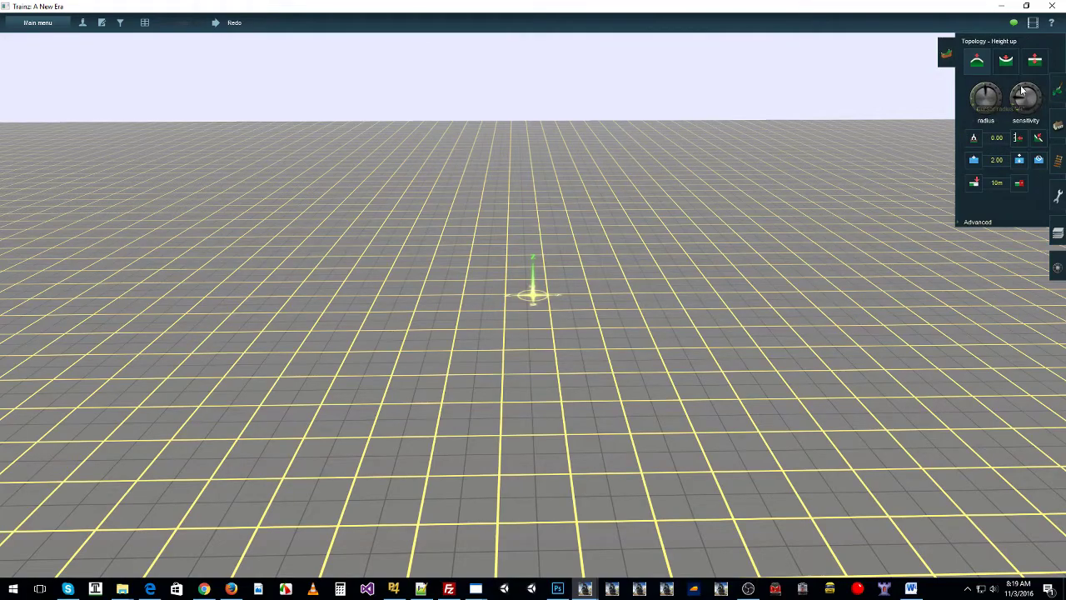
pyautogui.moveTo(486, 265)
pyautogui.mouseDown()
pyautogui.moveTo(249, 358)
pyautogui.moveTo(797, 369)
pyautogui.moveTo(670, 274)
pyautogui.moveTo(422, 240)
pyautogui.moveTo(592, 229)
pyautogui.moveTo(645, 239)
pyautogui.moveTo(666, 250)
pyautogui.moveTo(595, 274)
pyautogui.moveTo(754, 308)
pyautogui.moveTo(730, 433)
pyautogui.moveTo(702, 381)
pyautogui.moveTo(552, 429)
pyautogui.moveTo(488, 360)
pyautogui.moveTo(592, 358)
pyautogui.mouseUp()
pyautogui.press('Left')
pyautogui.press('Left')
pyautogui.moveTo(391, 316)
pyautogui.mouseDown()
pyautogui.moveTo(345, 299)
pyautogui.moveTo(320, 312)
pyautogui.moveTo(262, 264)
pyautogui.moveTo(265, 340)
pyautogui.moveTo(284, 387)
pyautogui.mouseUp()
pyautogui.press('Left')
pyautogui.rightClick(268, 345)
pyautogui.press('Left')
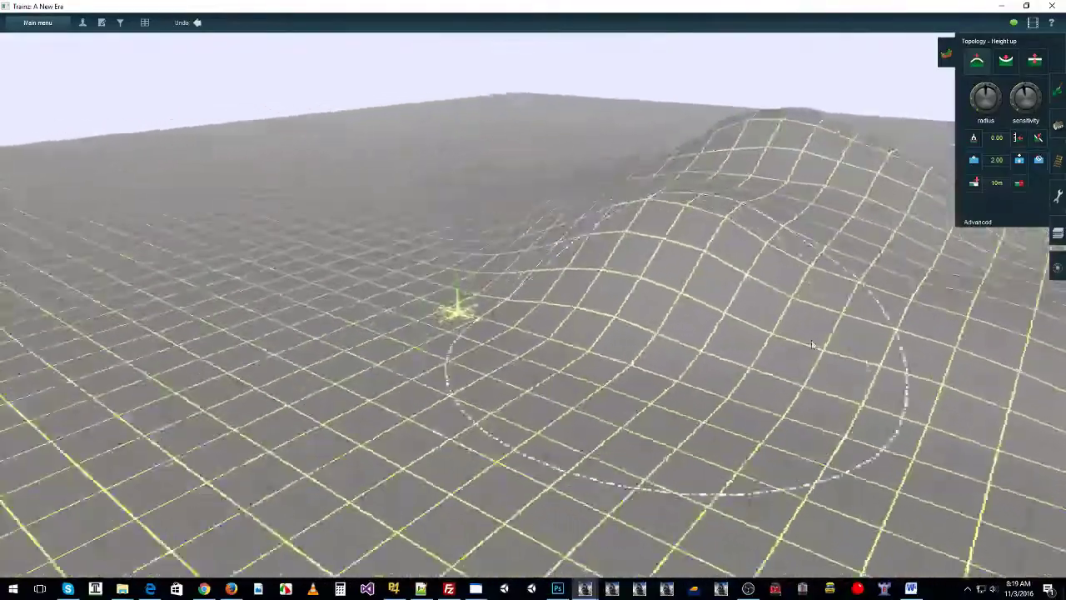
pyautogui.rightClick(786, 323)
pyautogui.press('Right')
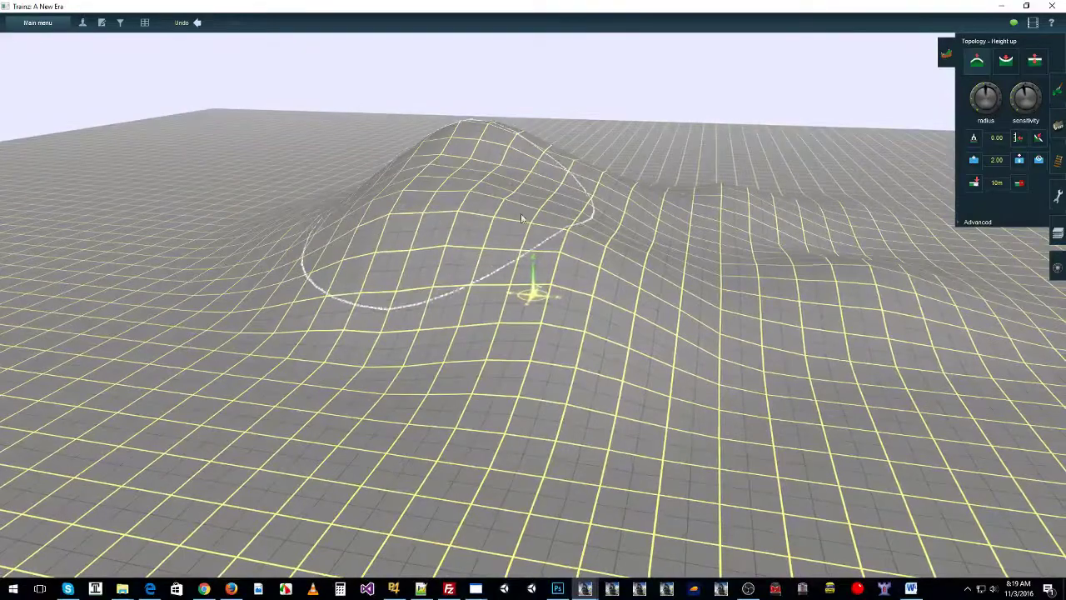
pyautogui.rightClick(566, 256)
pyautogui.press('Right')
pyautogui.rightClick(350, 373)
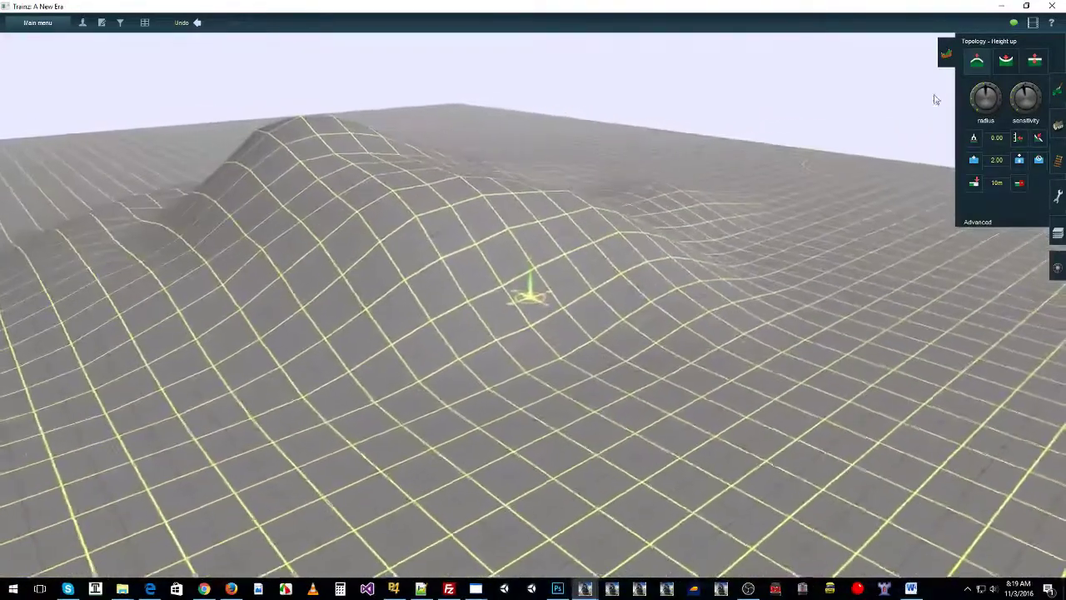
pyautogui.click(949, 52)
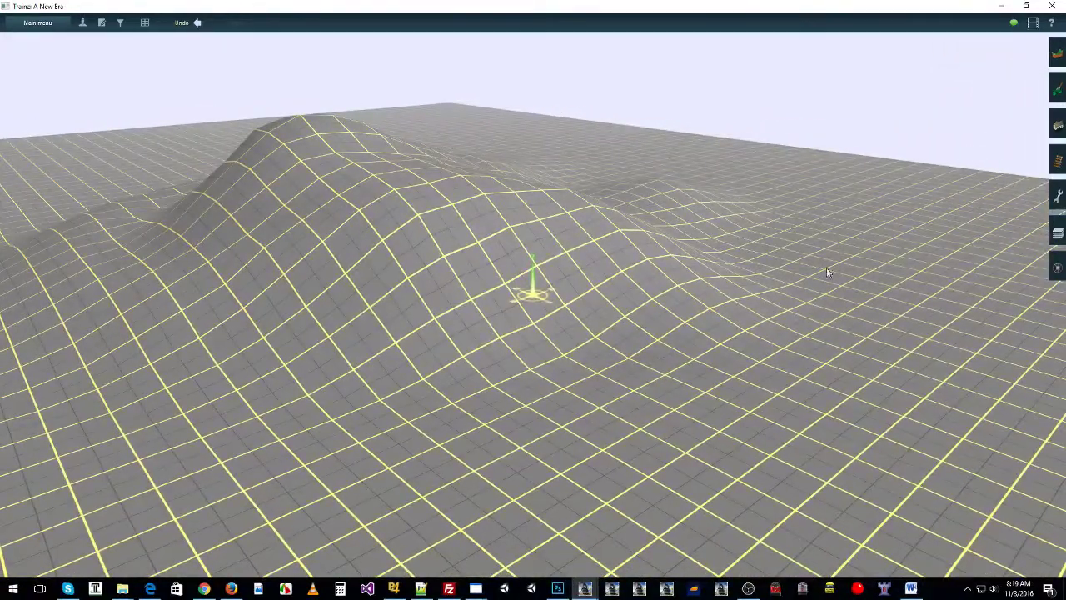
# Find the Dig Hole object by searching for "dig" and place one on the ground at the foot of the hill
pyautogui.scroll(5, 594, 428)
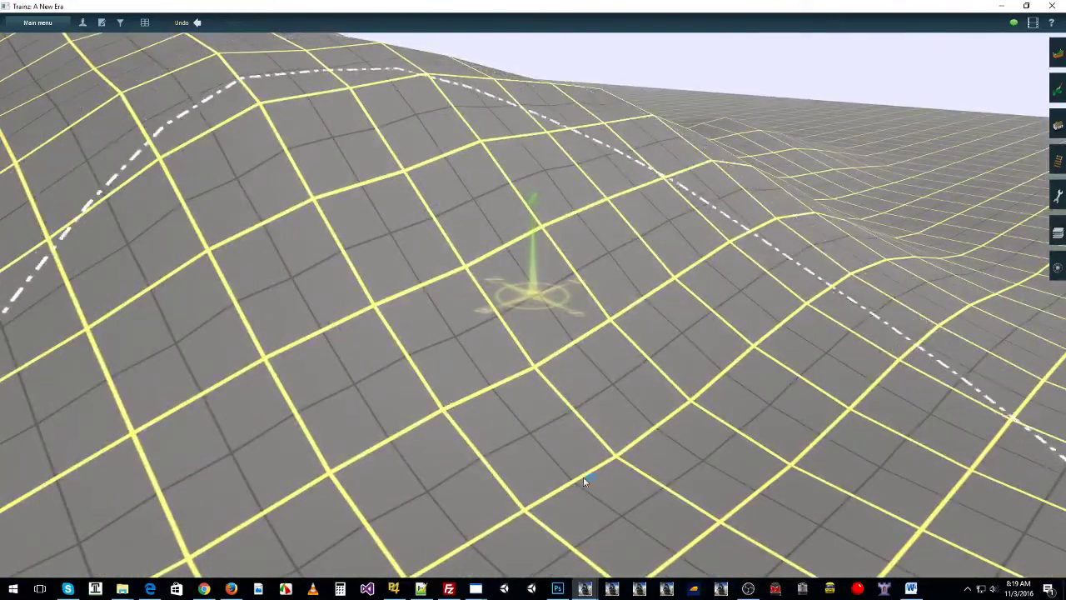
pyautogui.rightClick(502, 416)
pyautogui.rightClick(373, 323)
pyautogui.press('Left')
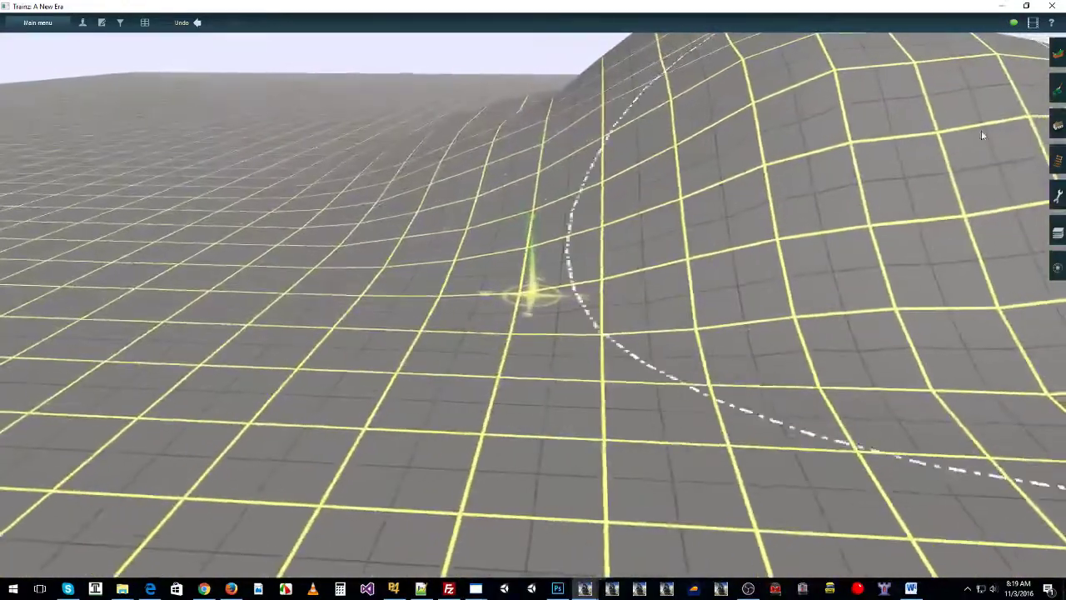
pyautogui.click(1057, 126)
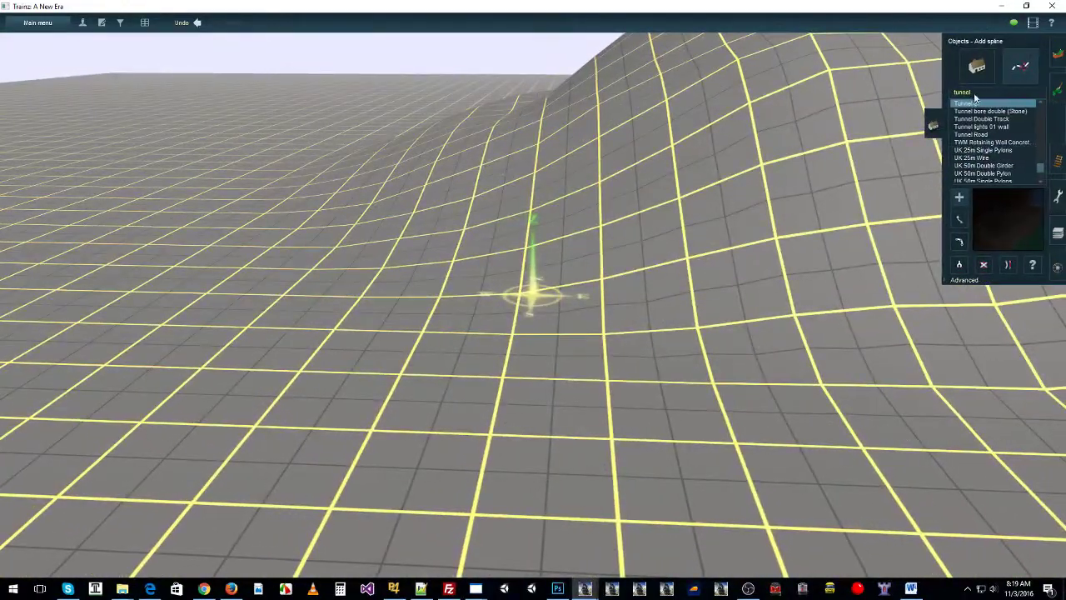
pyautogui.click(978, 66)
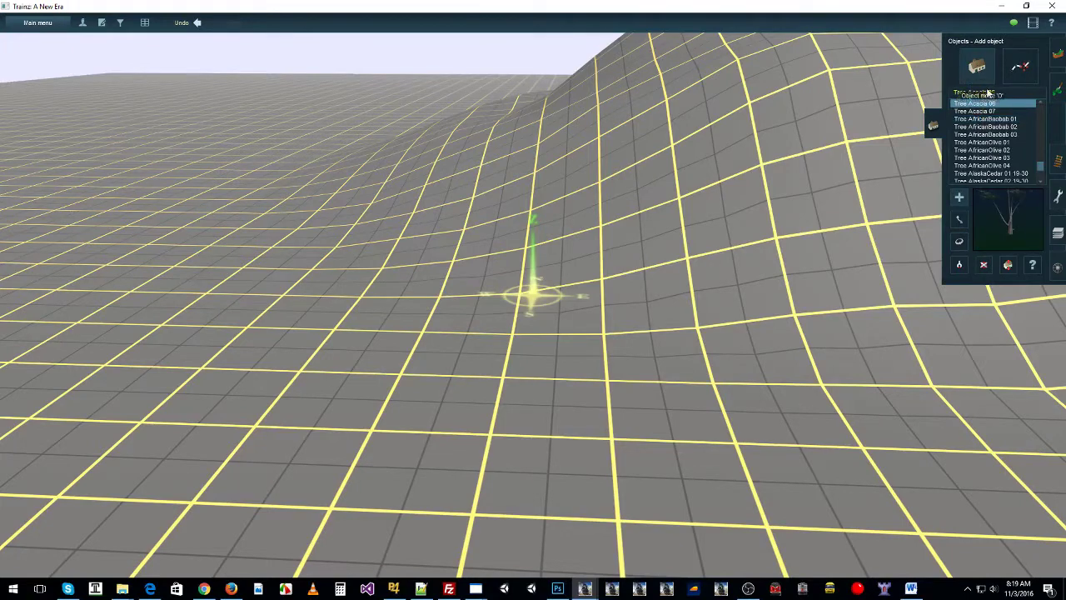
pyautogui.write('dig')
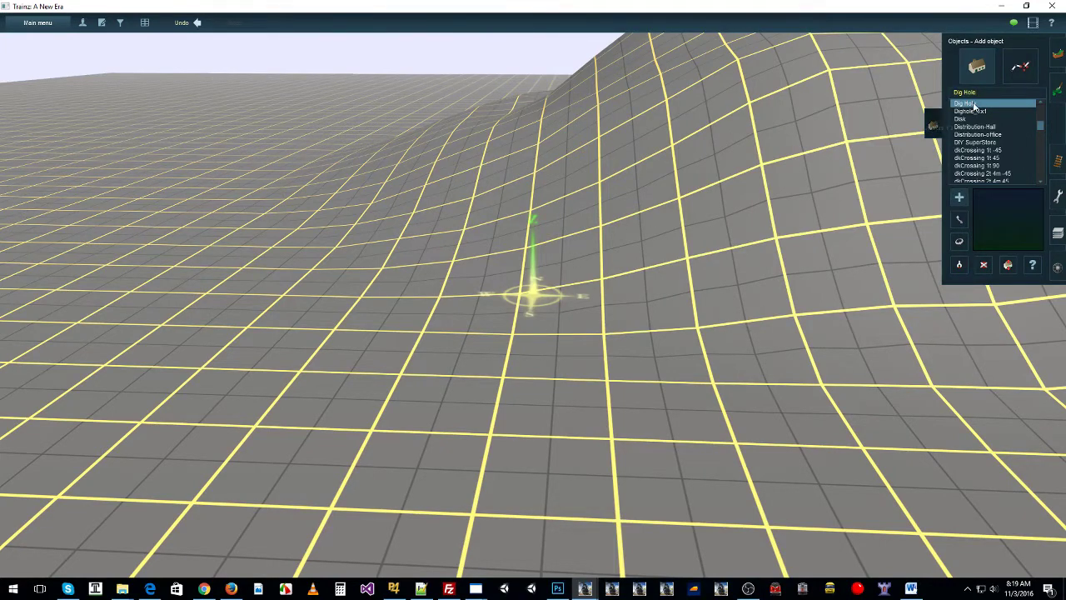
pyautogui.moveTo(480, 348); pyautogui.dragTo(422, 358, button='right')
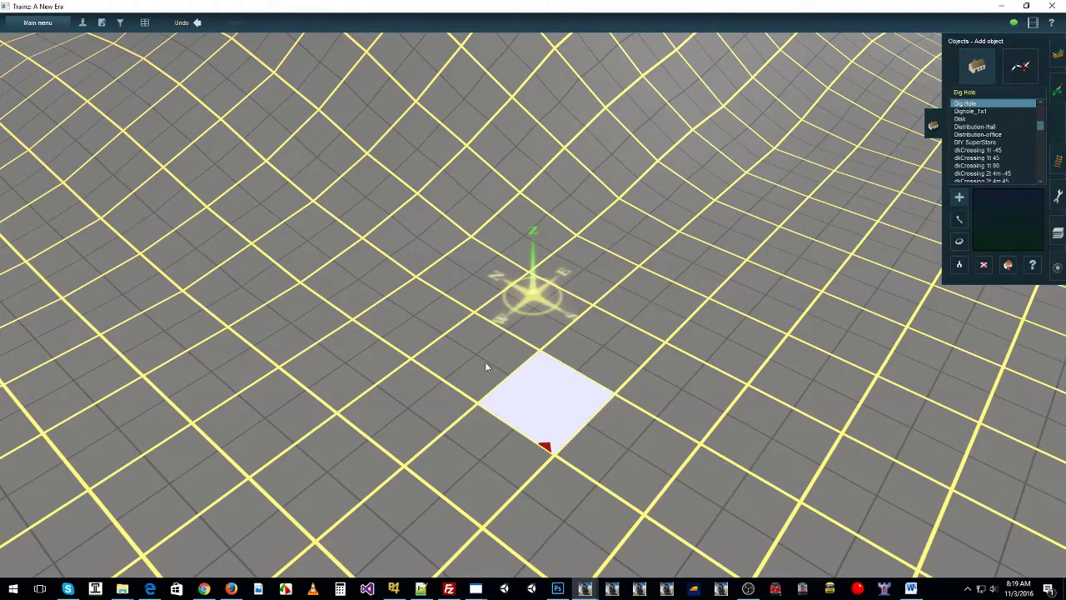
# Place a second Dig Hole directly next to the first one, lined up with the grid square
pyautogui.moveTo(544, 404); pyautogui.dragTo(552, 274, button='right')
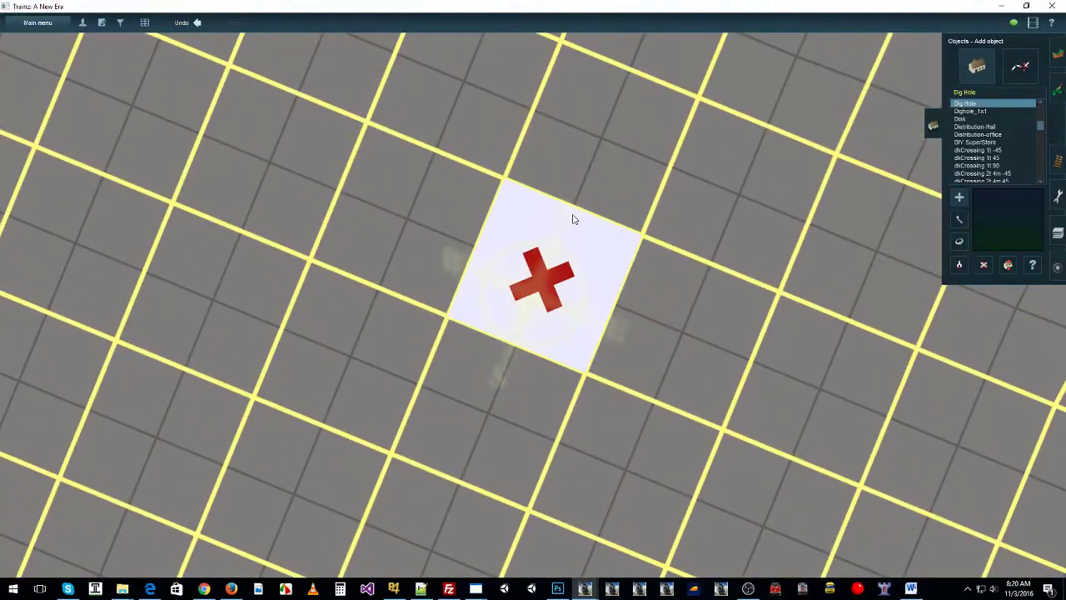
pyautogui.rightClick(572, 216)
pyautogui.click(539, 244)
pyautogui.moveTo(556, 236); pyautogui.dragTo(576, 332, button='right')
pyautogui.scroll(4, 519, 319)
pyautogui.scroll(-4, 574, 322)
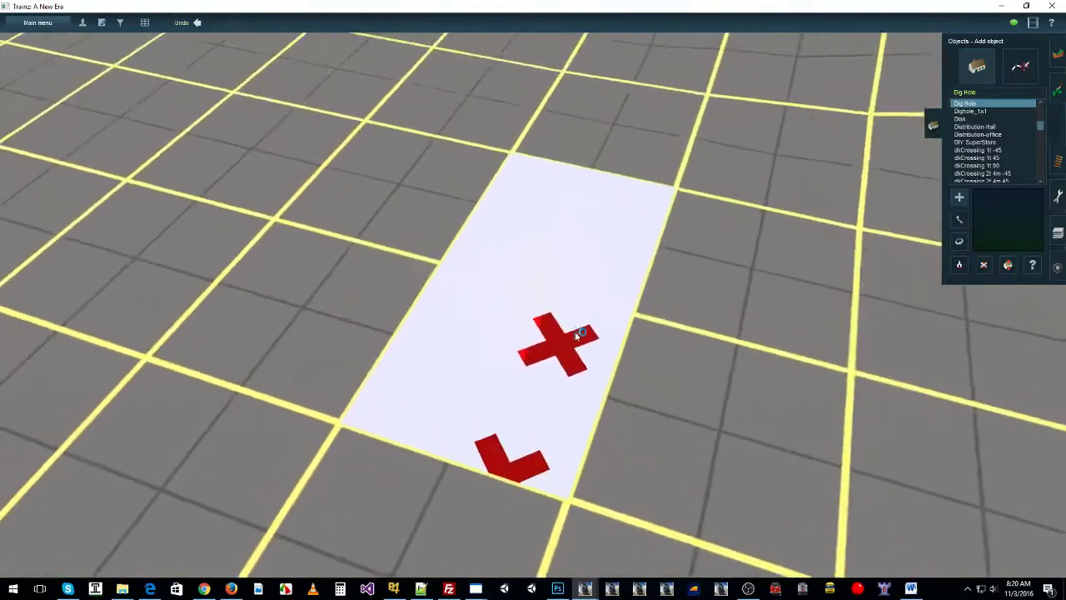
# Add four more Dig Holes beside the existing pair to form a block of three by two grid squares
pyautogui.moveTo(466, 287); pyautogui.dragTo(464, 366, button='right')
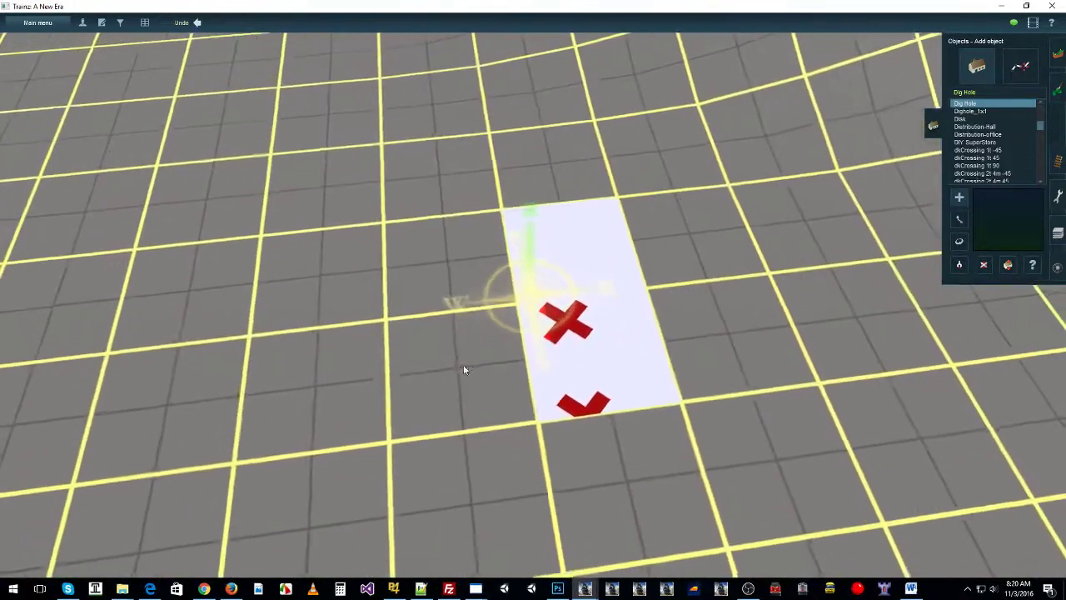
pyautogui.click(449, 271)
pyautogui.click(458, 367)
pyautogui.click(333, 358)
pyautogui.click(329, 279)
# Delete all six Dig Holes from the block
pyautogui.moveTo(402, 431); pyautogui.dragTo(595, 203, button='right')
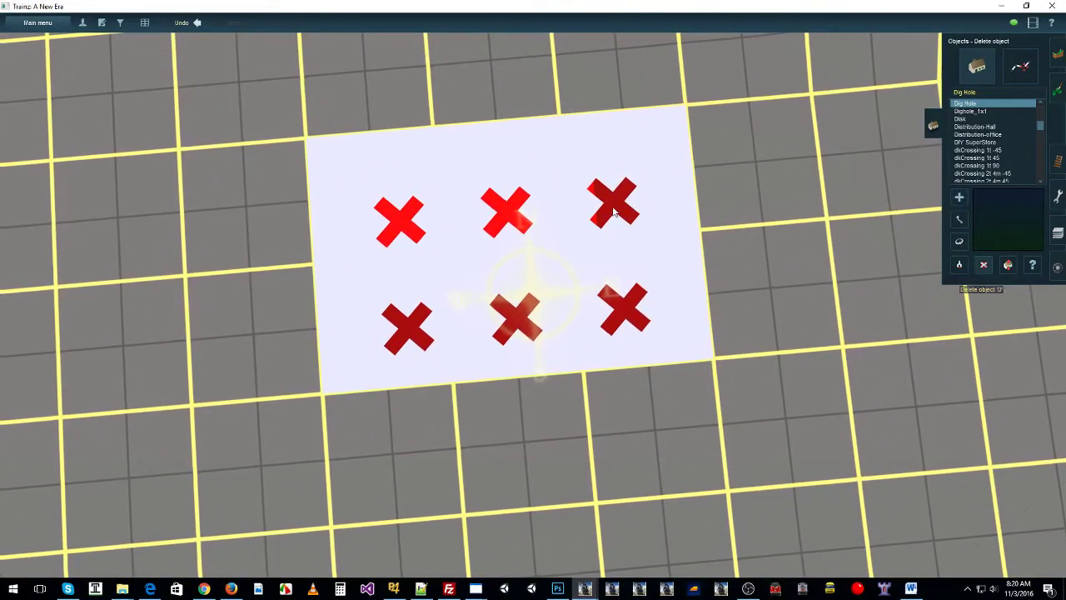
pyautogui.click(406, 340)
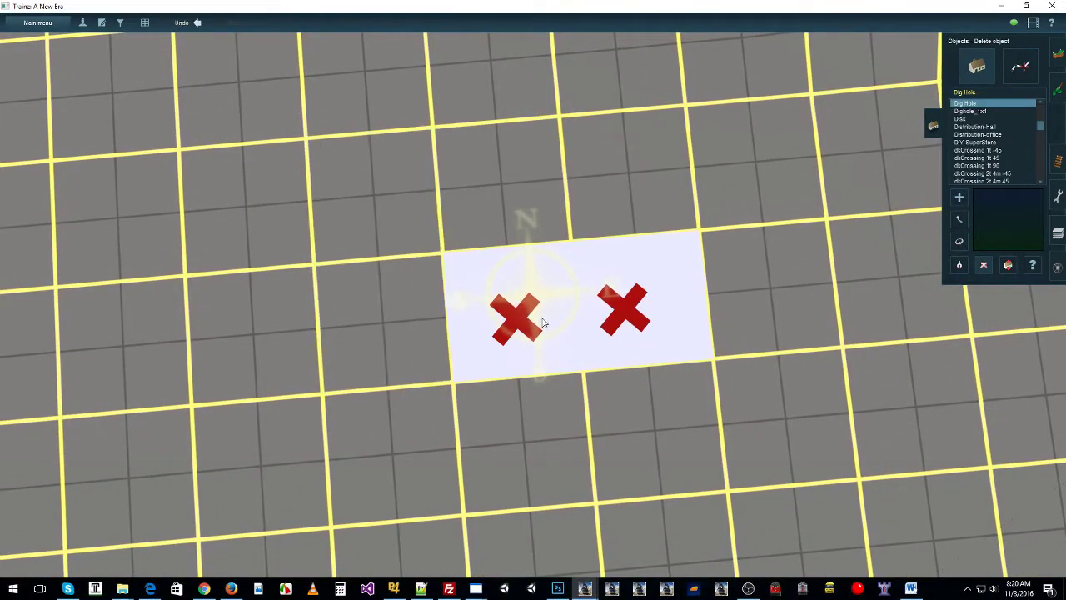
pyautogui.click(632, 309)
pyautogui.click(521, 313)
# Place four Dig Holes on neighbouring grid squares of the hillside
pyautogui.moveTo(809, 232); pyautogui.dragTo(701, 116, button='right')
pyautogui.moveTo(786, 120); pyautogui.dragTo(588, 319, button='right')
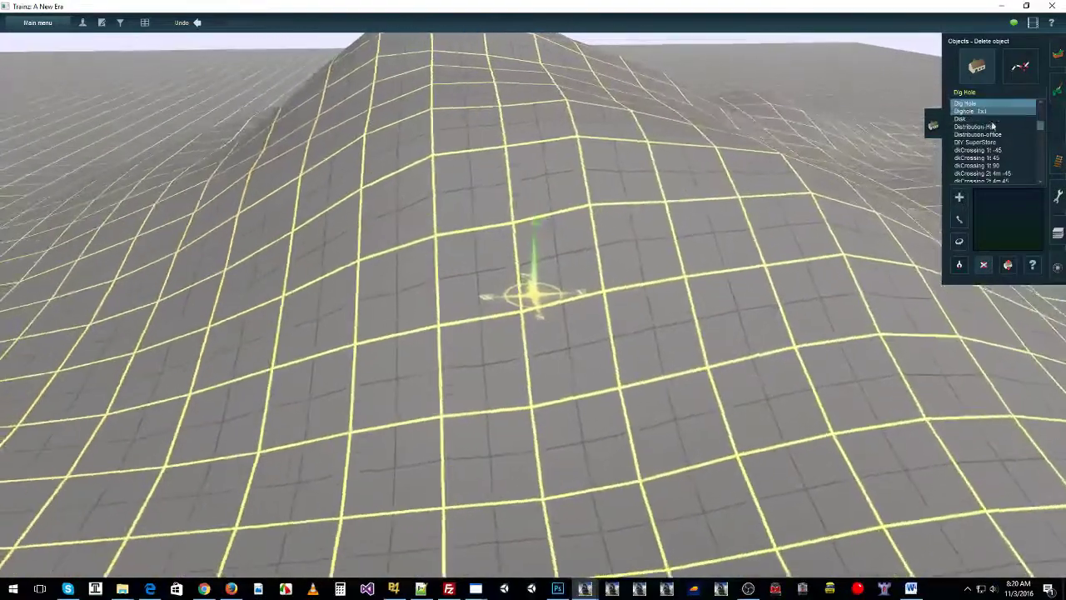
pyautogui.click(961, 197)
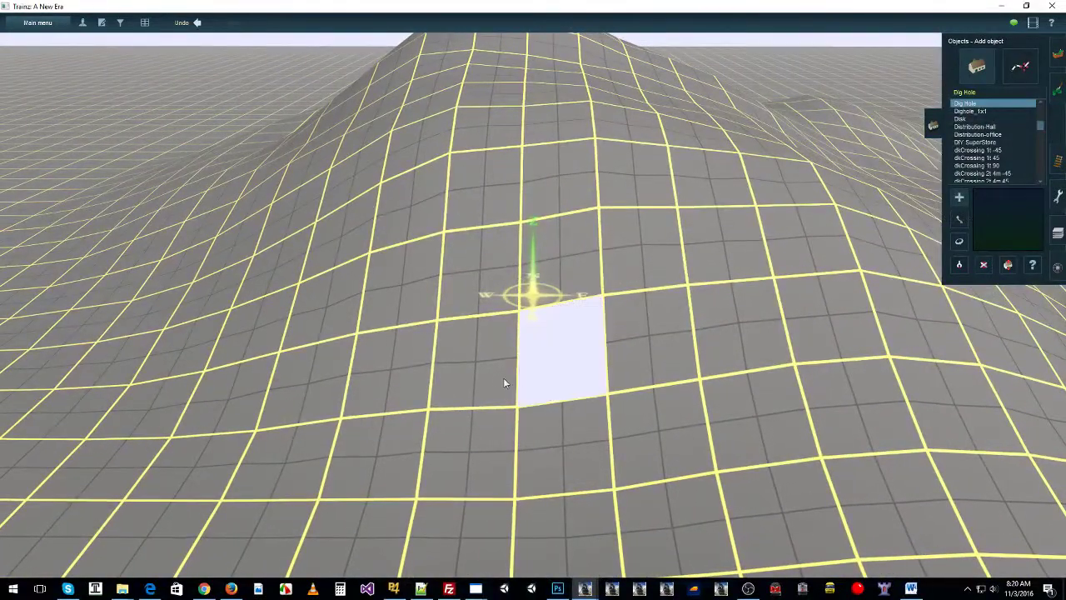
pyautogui.click(476, 374)
pyautogui.click(476, 445)
pyautogui.click(565, 512)
# Delete the four Dig Holes from the hillside
pyautogui.moveTo(535, 504); pyautogui.dragTo(493, 414, button='right')
pyautogui.click(983, 264)
pyautogui.rightClick(488, 269)
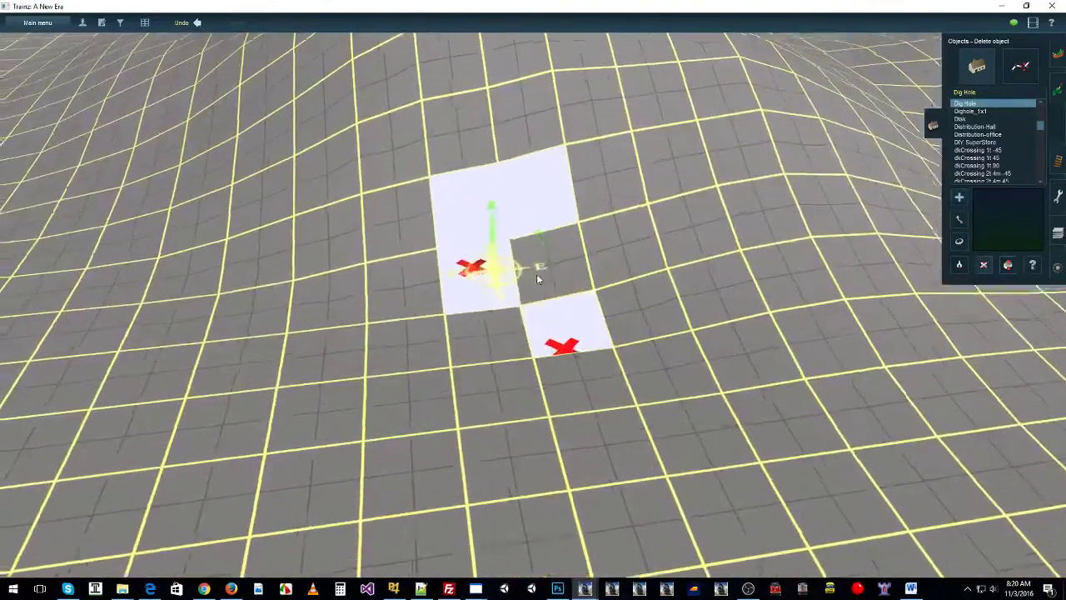
pyautogui.click(498, 268)
pyautogui.click(511, 321)
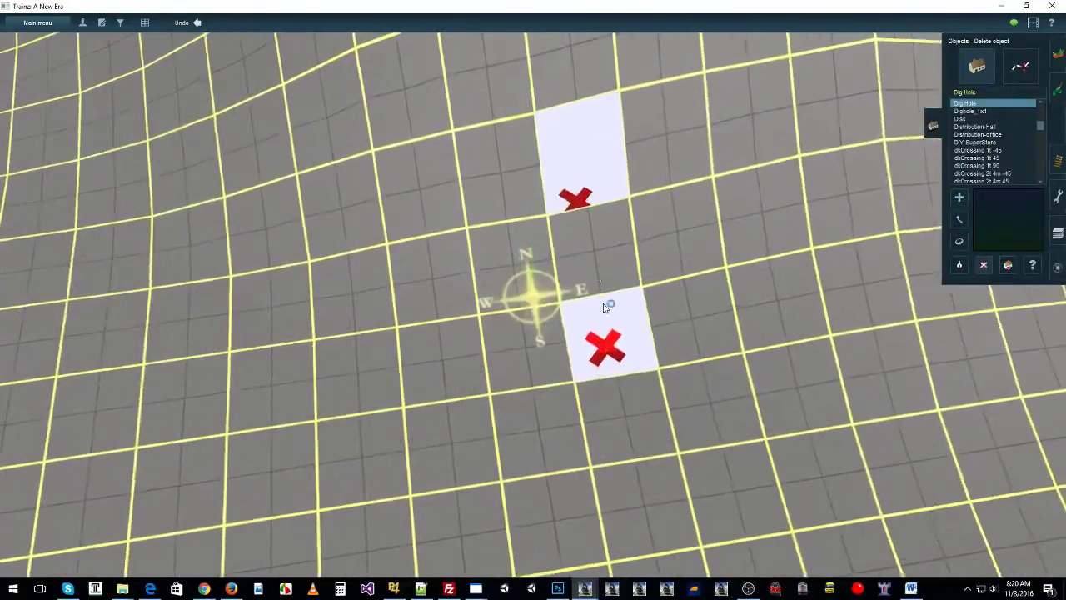
pyautogui.click(588, 167)
pyautogui.click(605, 340)
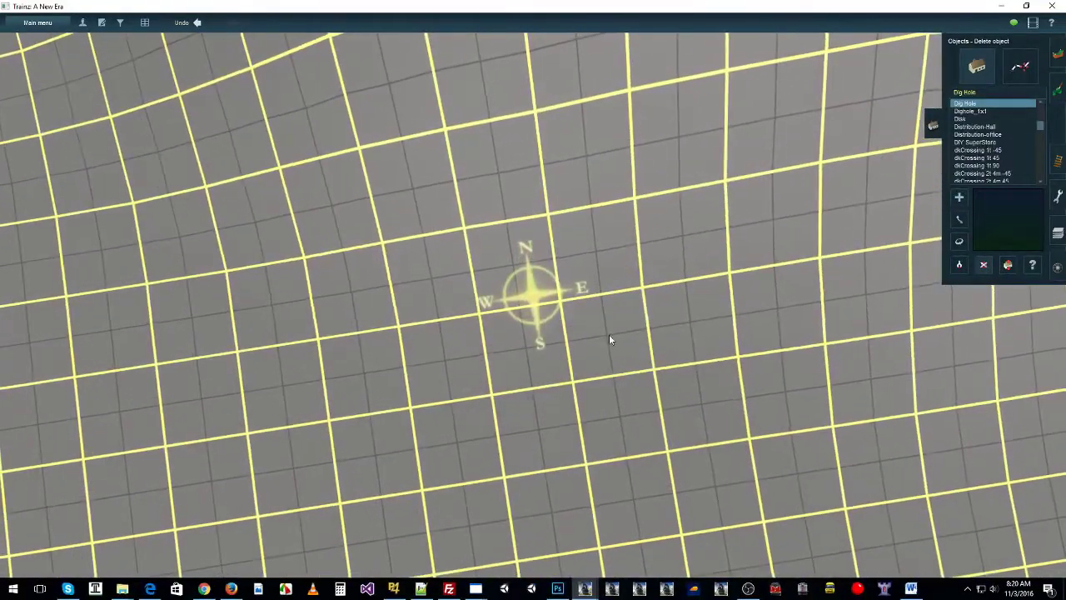
# Place Dighole_1x1 objects side by side on the slope of the hill
pyautogui.press('Down')
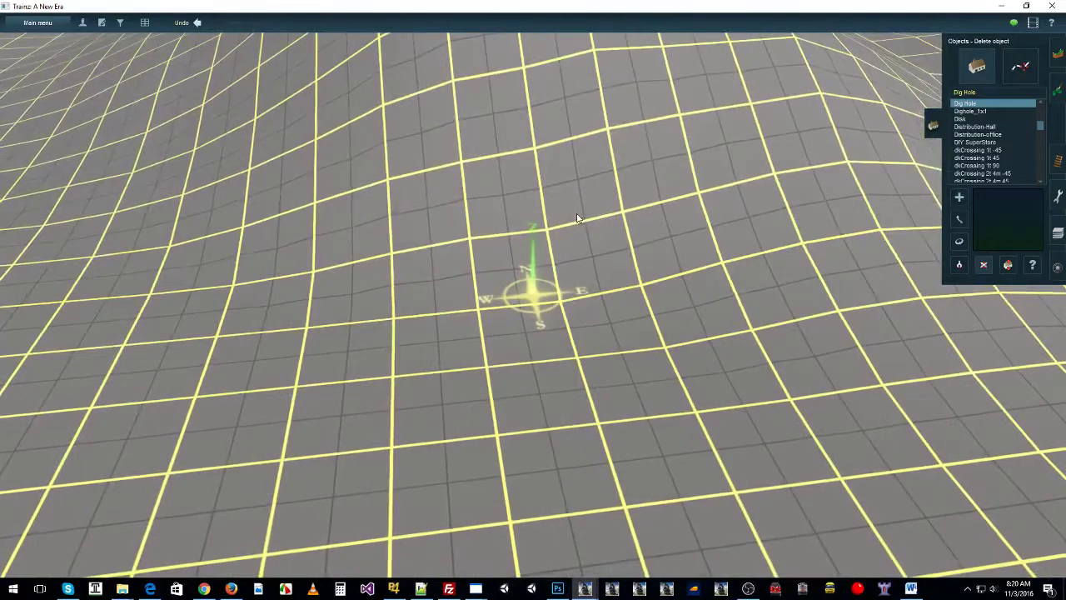
pyautogui.press('Down')
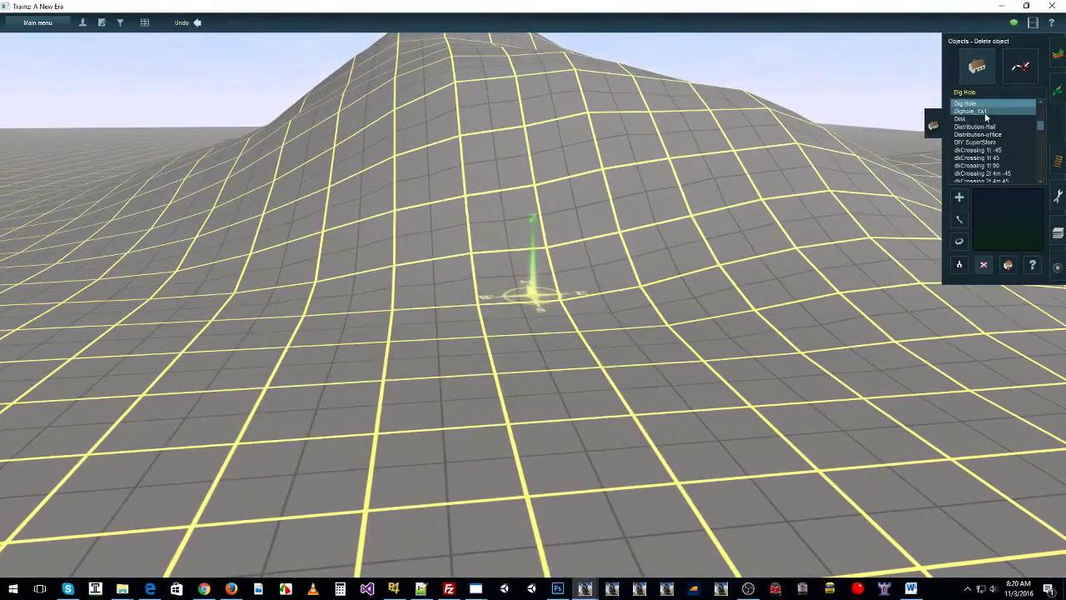
pyautogui.rightClick(545, 197)
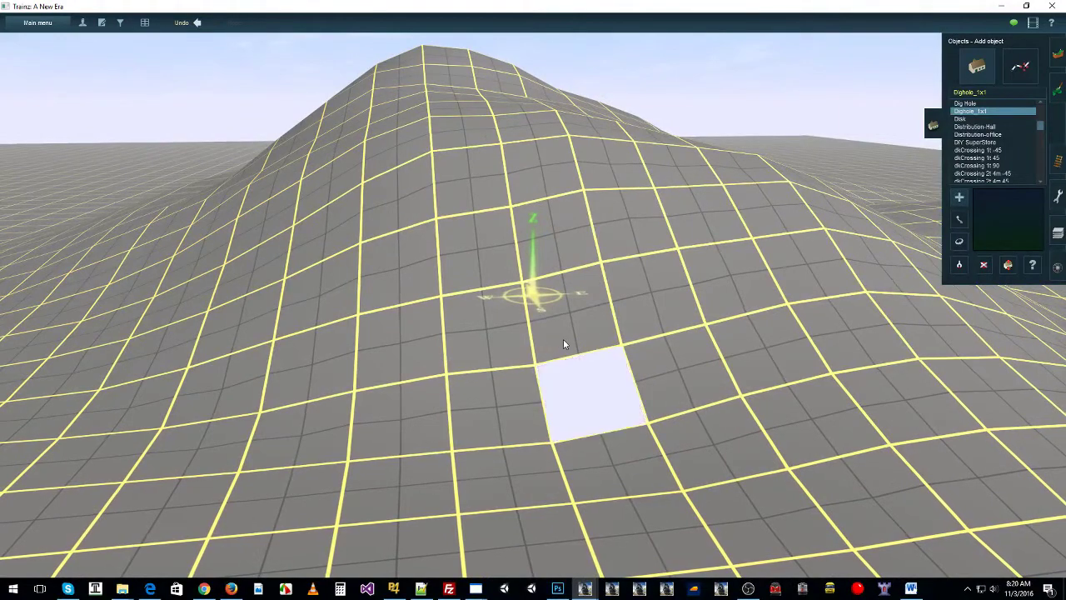
pyautogui.click(576, 321)
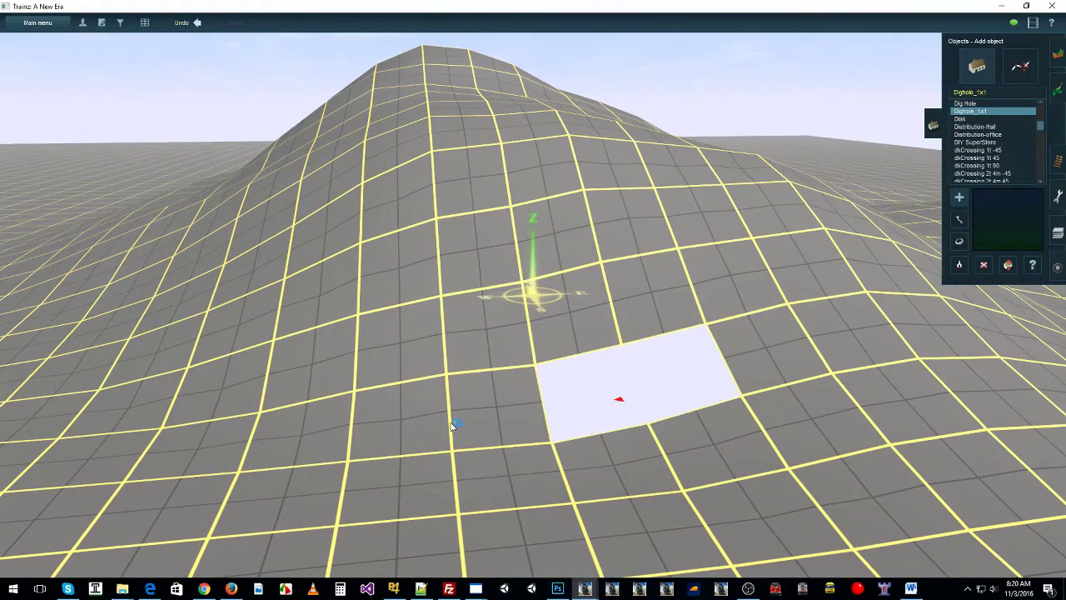
# Delete the Dighole_1x1 objects from the slope
pyautogui.rightClick(638, 408)
pyautogui.press('Up')
pyautogui.click(507, 260)
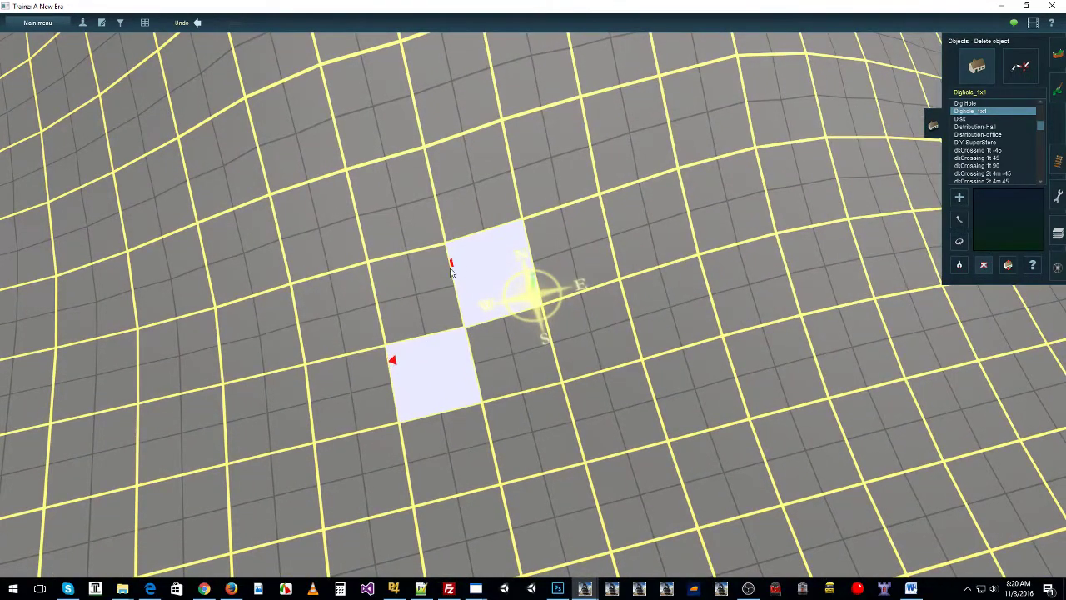
pyautogui.click(450, 265)
pyautogui.press('Right')
pyautogui.click(415, 257)
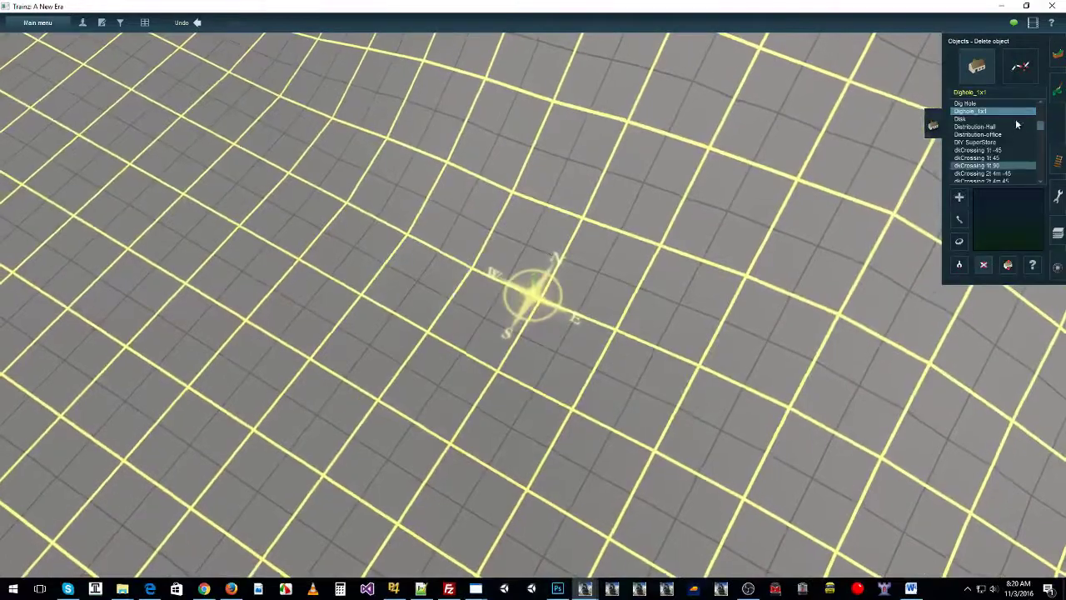
# Switch the object for placement back to Dig Hole
pyautogui.press('Left')
pyautogui.click(968, 105)
pyautogui.rightClick(613, 215)
pyautogui.press('Down')
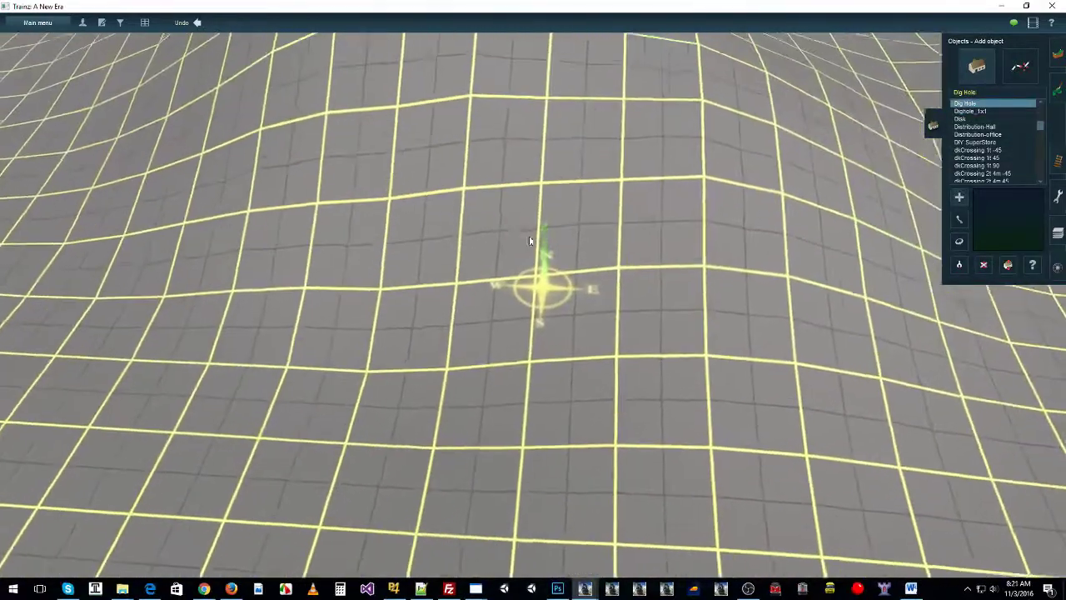
pyautogui.rightClick(428, 303)
pyautogui.press('Right')
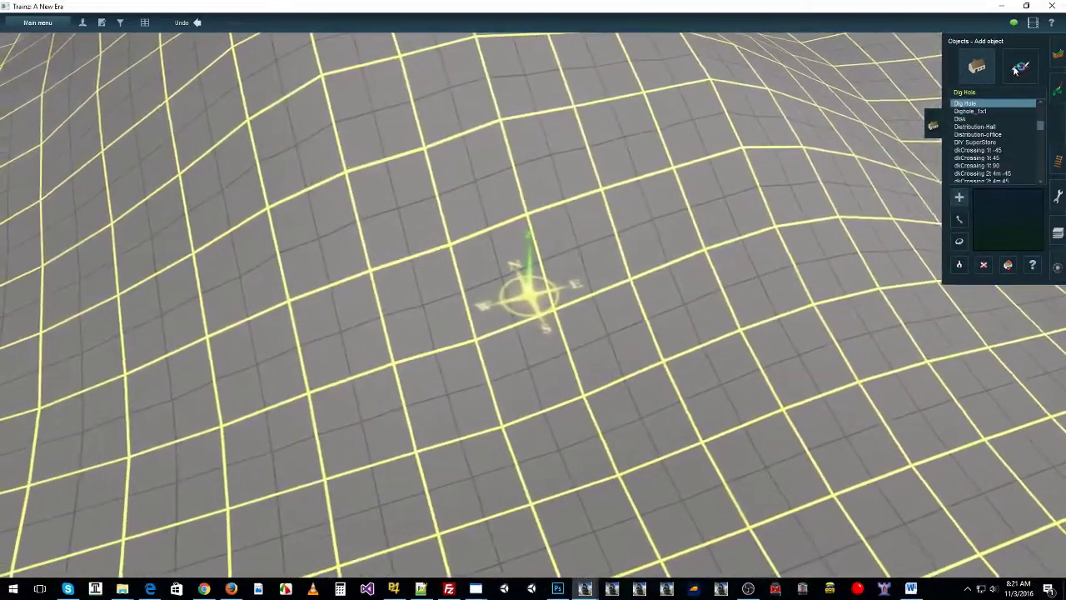
# Lay a Tunnel 2T spline from the foot of the hill across to its far side
pyautogui.click(1011, 72)
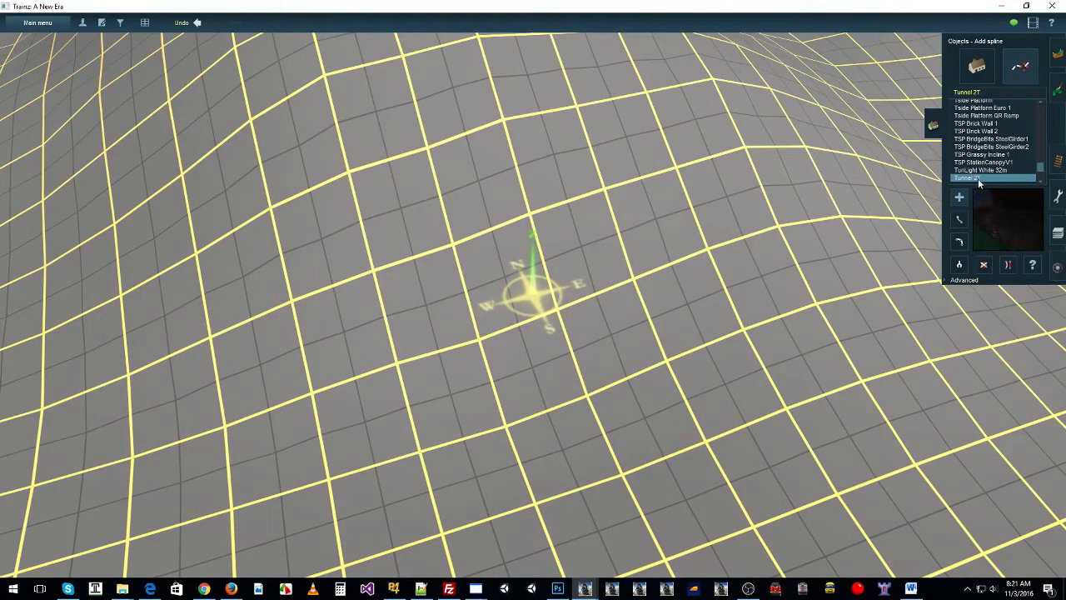
pyautogui.rightClick(635, 342)
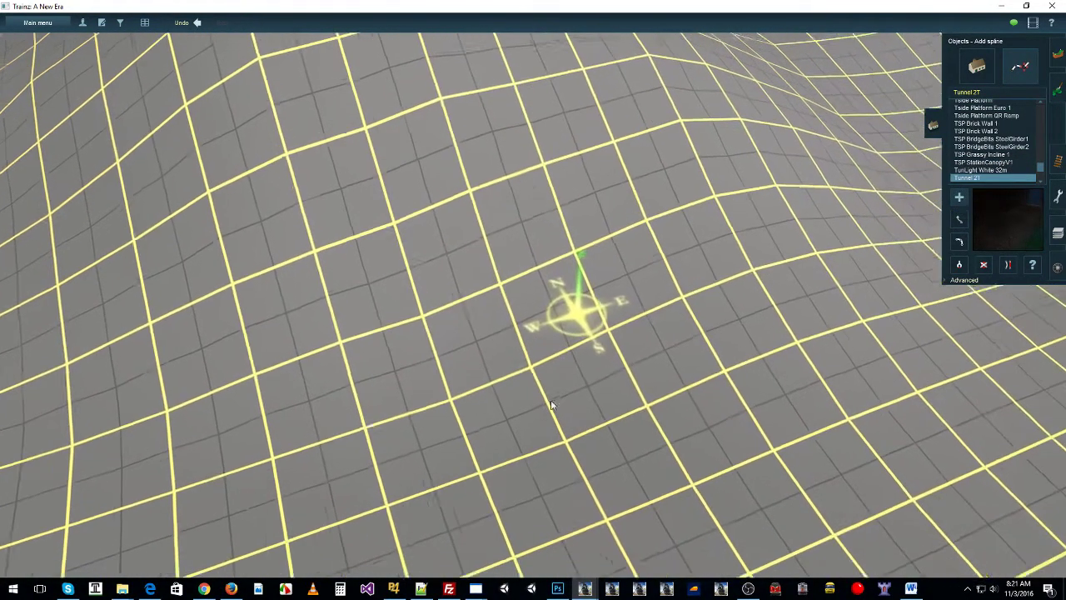
pyautogui.click(549, 398)
pyautogui.moveTo(468, 270); pyautogui.dragTo(466, 185)
pyautogui.scroll(-5, 464, 258)
pyautogui.rightClick(457, 230)
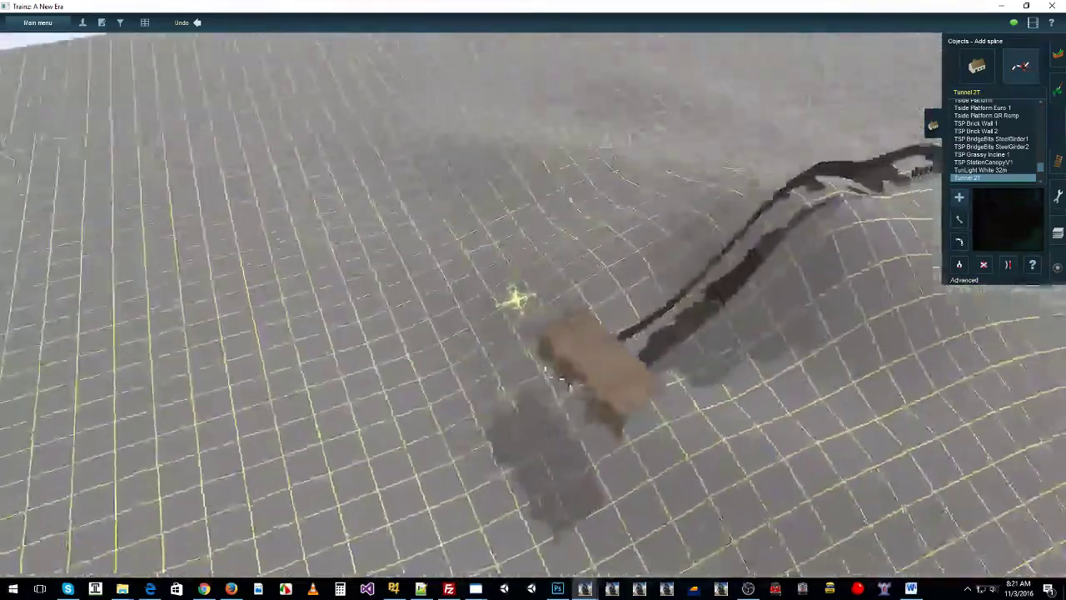
pyautogui.hotkey('ctrl', 'z')
# Lower the near portal of the Tunnel 2T spline to ground level by adjusting its spline height
pyautogui.click(540, 380)
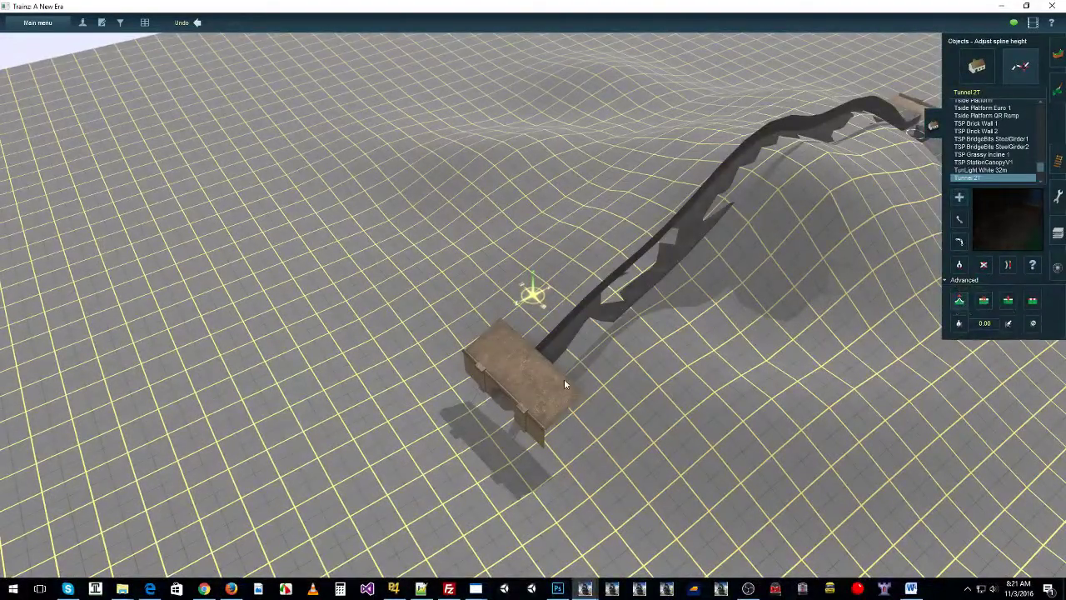
pyautogui.moveTo(517, 376); pyautogui.dragTo(518, 381)
pyautogui.rightClick(783, 243)
pyautogui.rightClick(779, 310)
pyautogui.press('Right')
pyautogui.rightClick(741, 354)
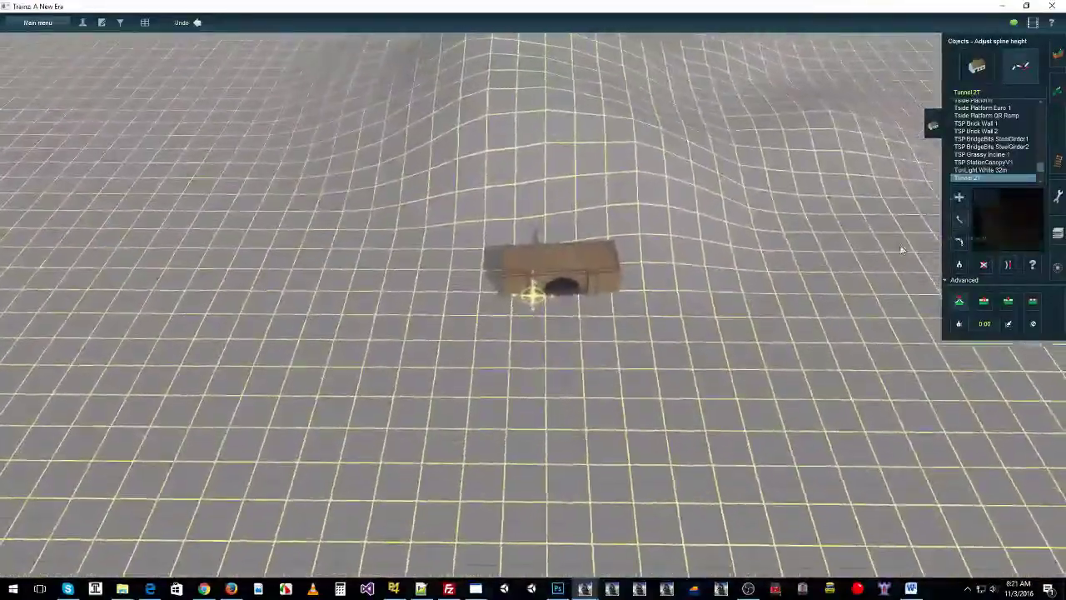
# Move the near portal of the Tunnel 2T spline back into the foot of the hill's slope
pyautogui.click(959, 220)
pyautogui.moveTo(568, 283); pyautogui.dragTo(548, 200)
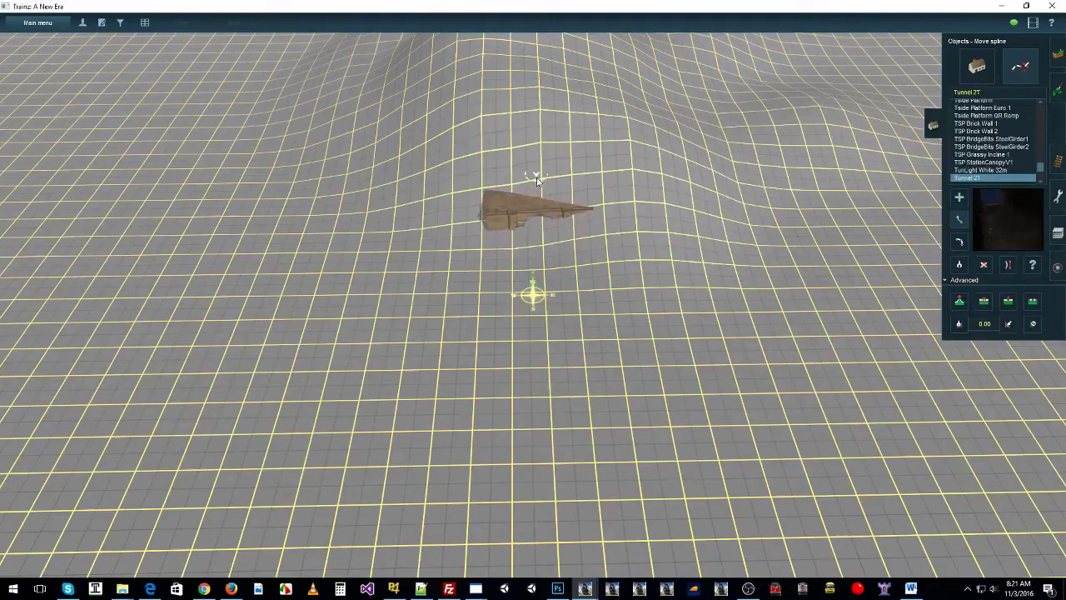
pyautogui.rightClick(534, 179)
pyautogui.press('Left')
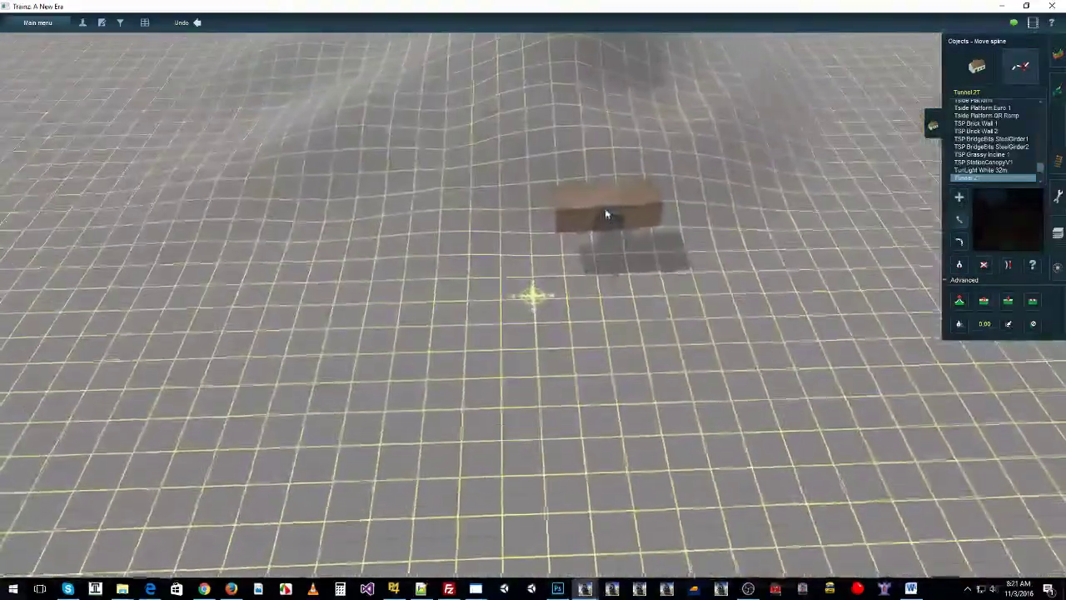
pyautogui.moveTo(595, 197); pyautogui.dragTo(573, 158)
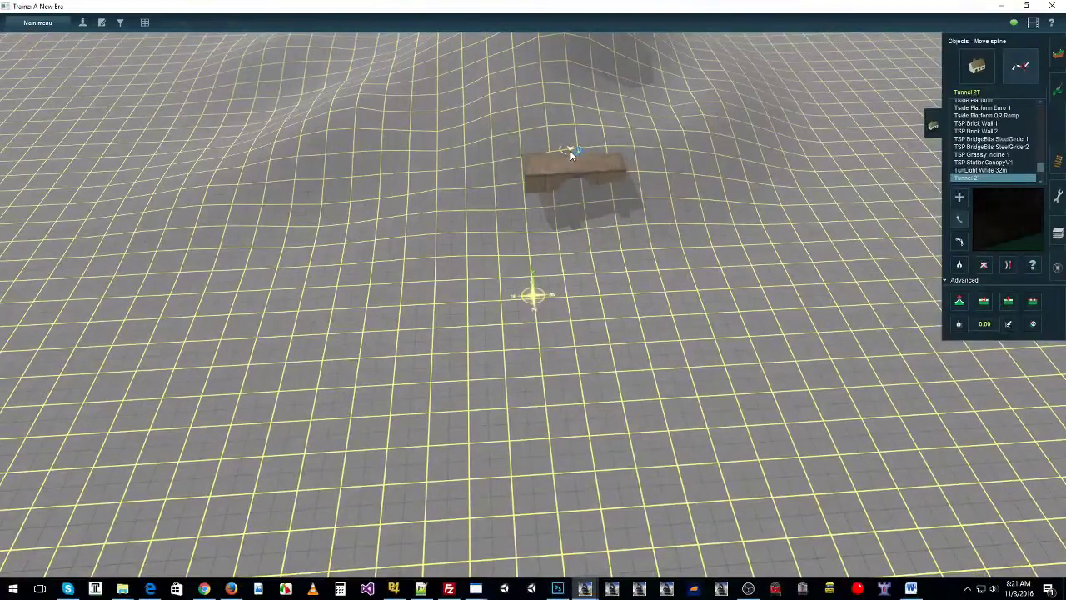
pyautogui.rightClick(594, 167)
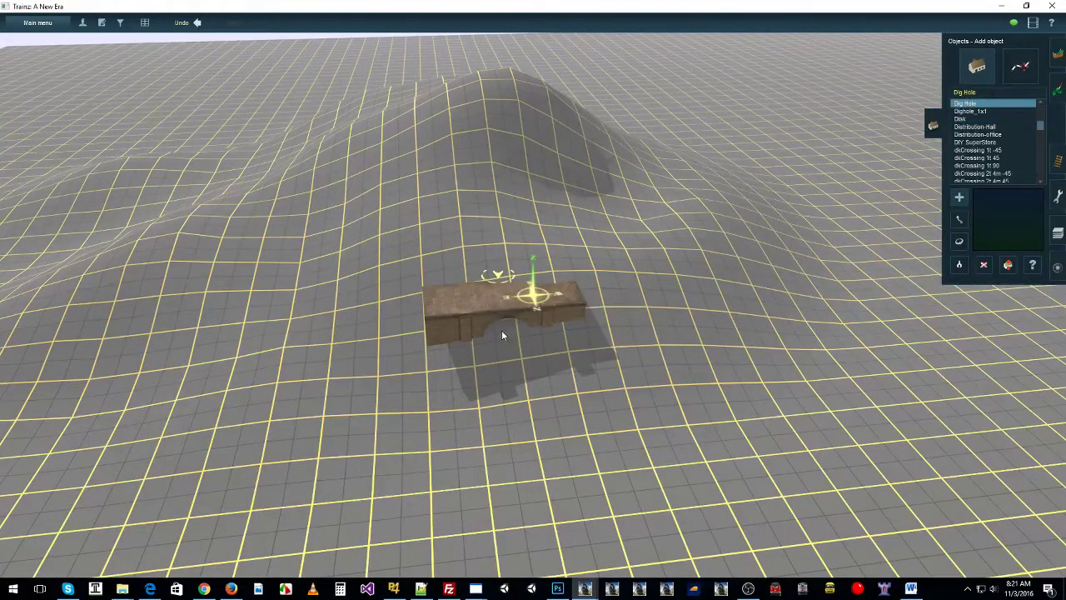
# Place two Dig Hole objects side by side in the terrain at the near tunnel portal
pyautogui.click(504, 332)
pyautogui.click(1057, 56)
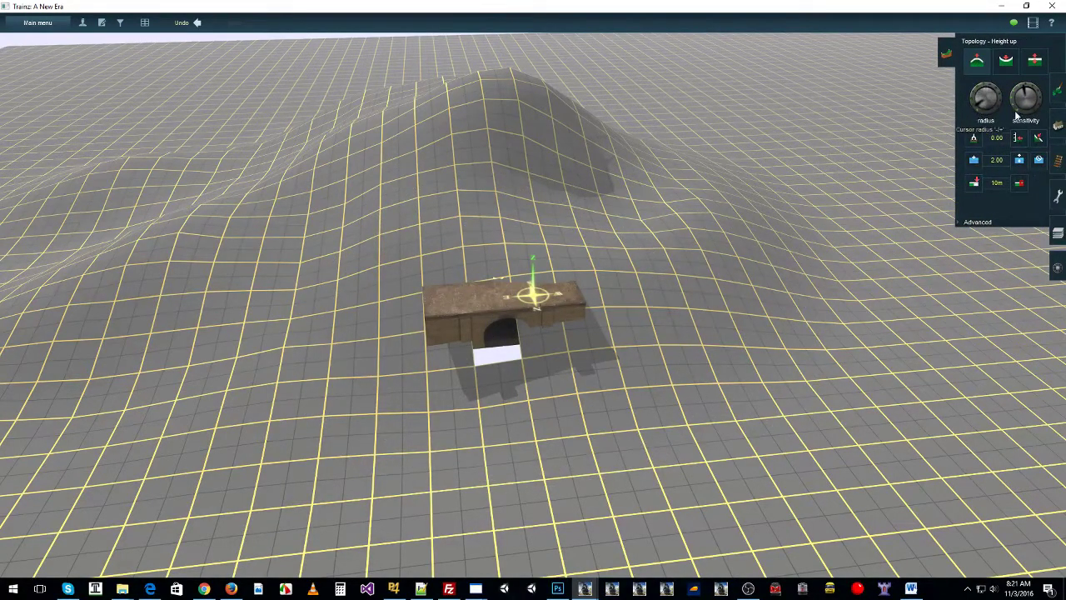
pyautogui.rightClick(495, 338)
pyautogui.scroll(5, 501, 338)
pyautogui.press('Down')
pyautogui.press('Up')
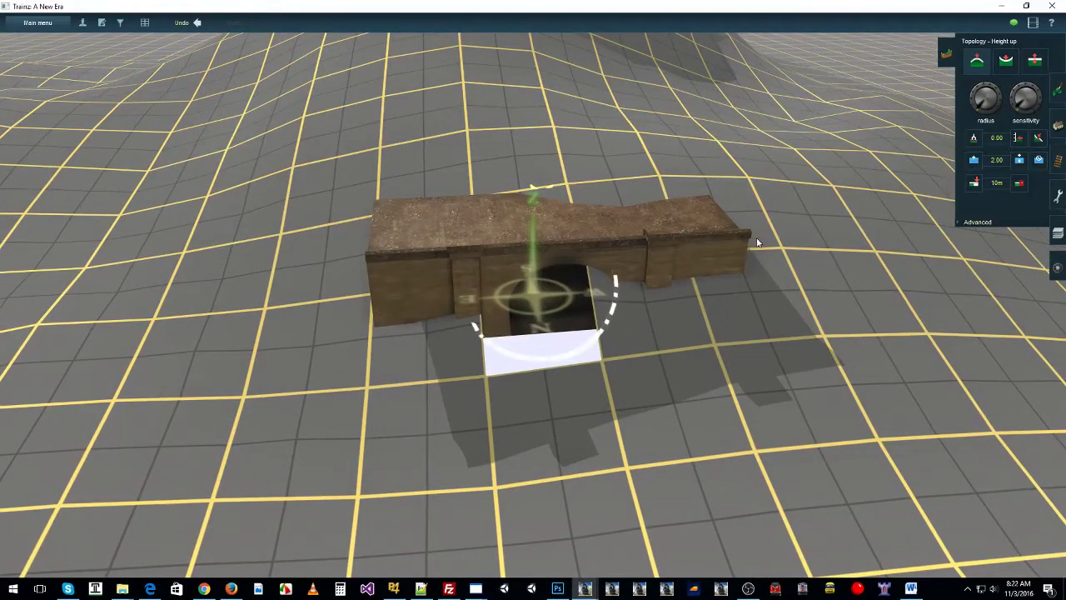
pyautogui.click(1055, 125)
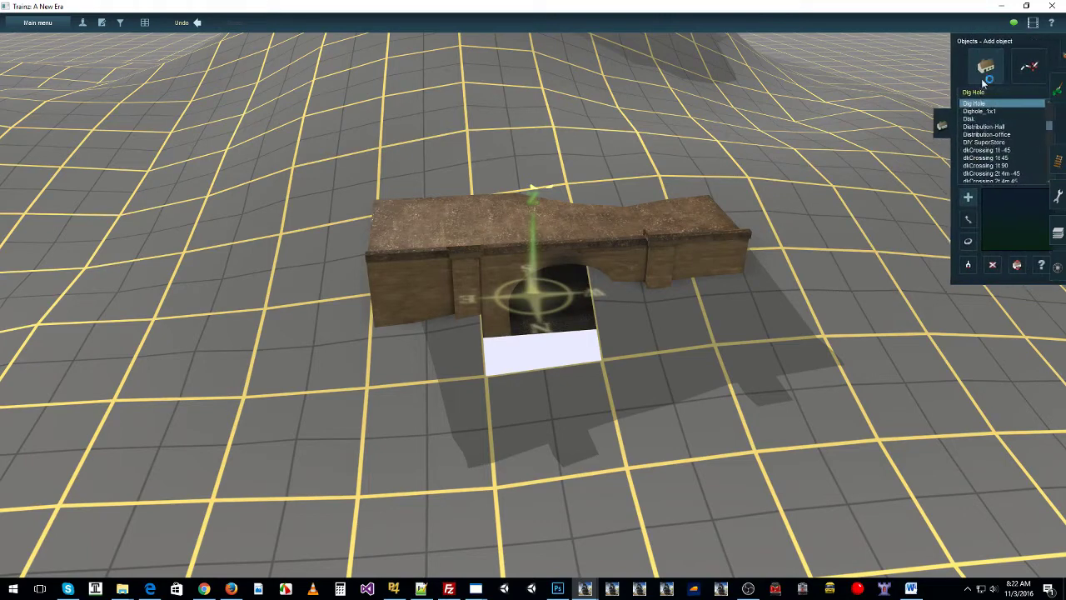
pyautogui.click(620, 329)
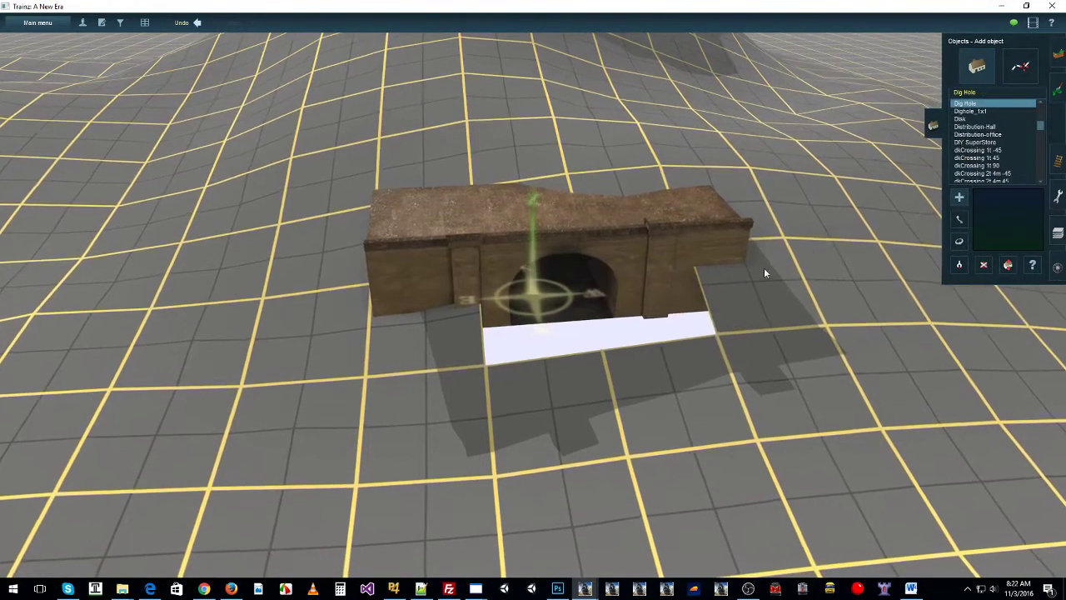
# Move the near tunnel portal forward so that it covers both dig holes
pyautogui.click(1053, 159)
pyautogui.click(1060, 127)
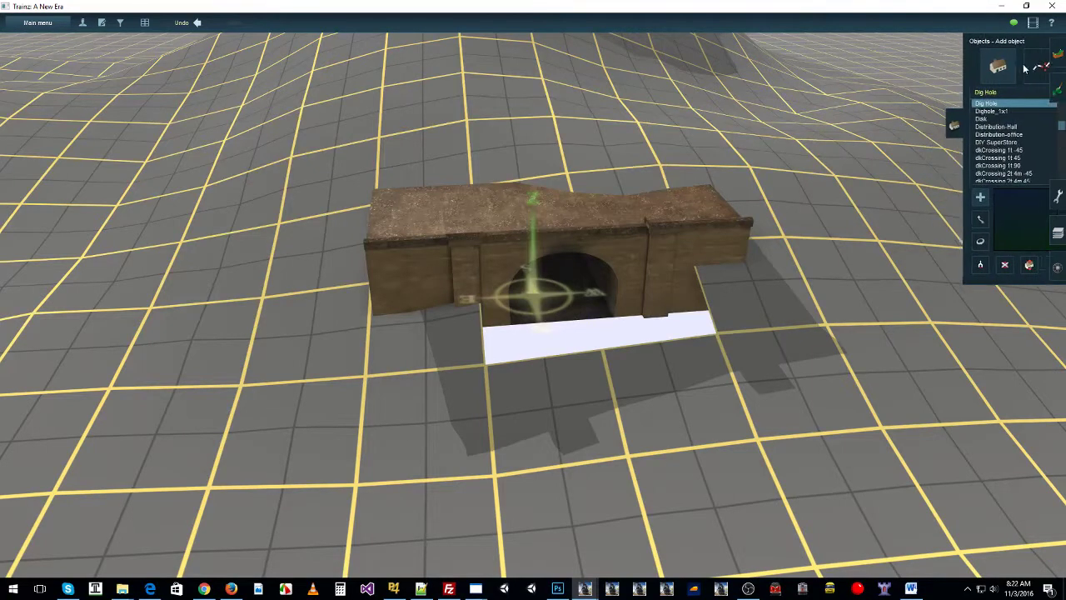
pyautogui.press('s')
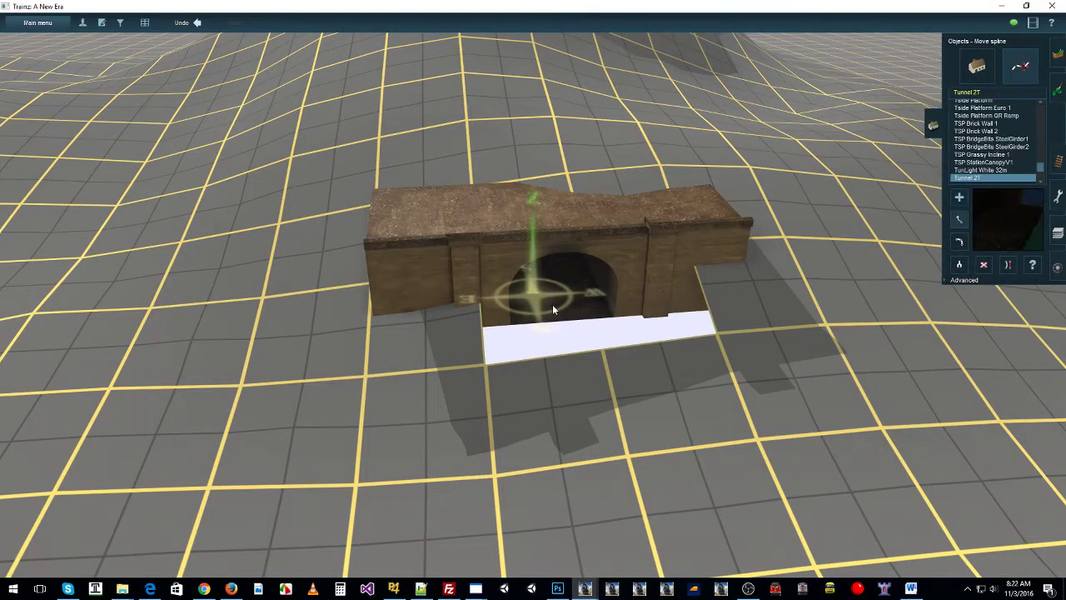
pyautogui.moveTo(548, 245); pyautogui.dragTo(568, 255)
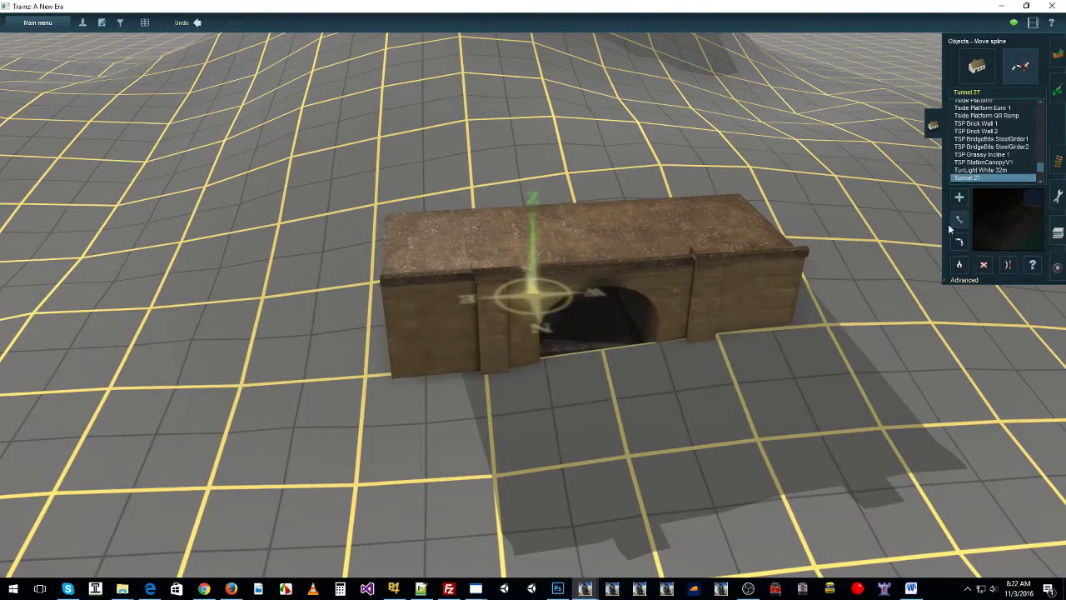
# Lower the terrain slightly at the base of the near portal, beside the tunnel opening
pyautogui.click(1060, 54)
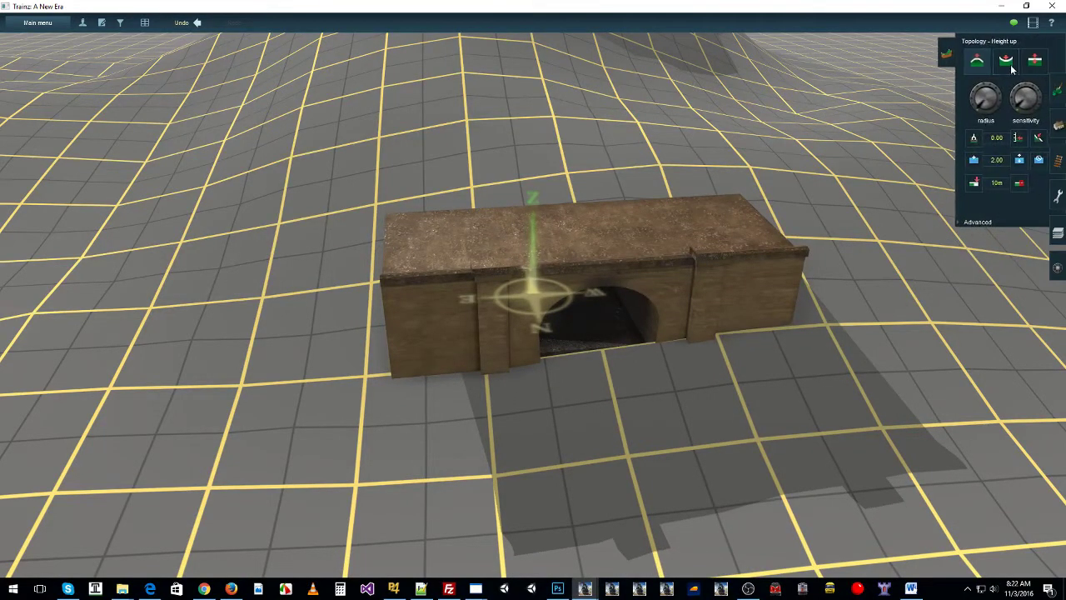
pyautogui.press('F8')
pyautogui.press('F8')
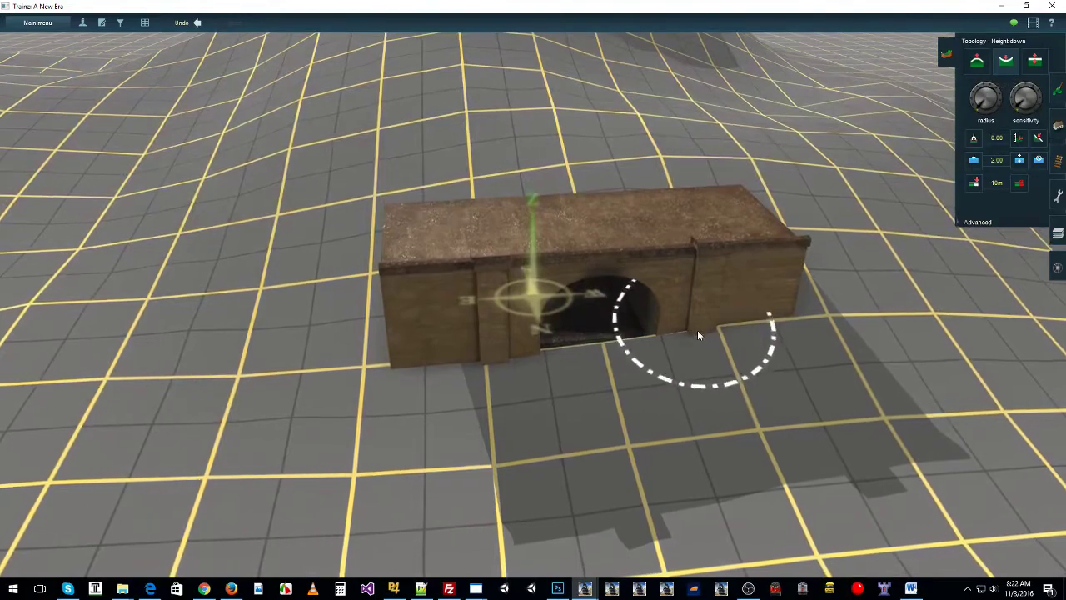
pyautogui.click(699, 335)
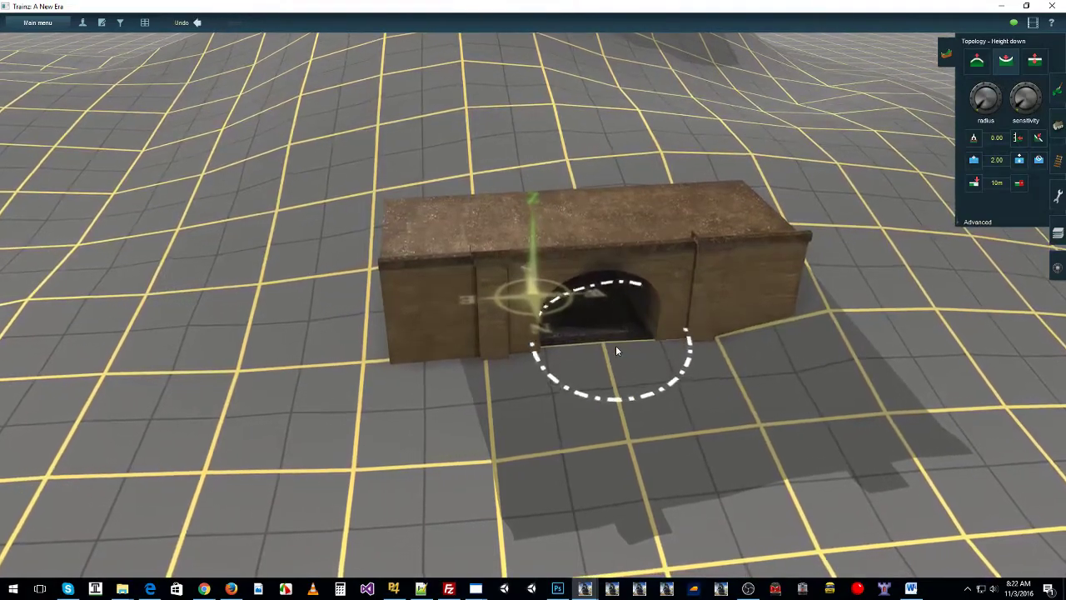
pyautogui.press('Down')
pyautogui.scroll(3, 666, 325)
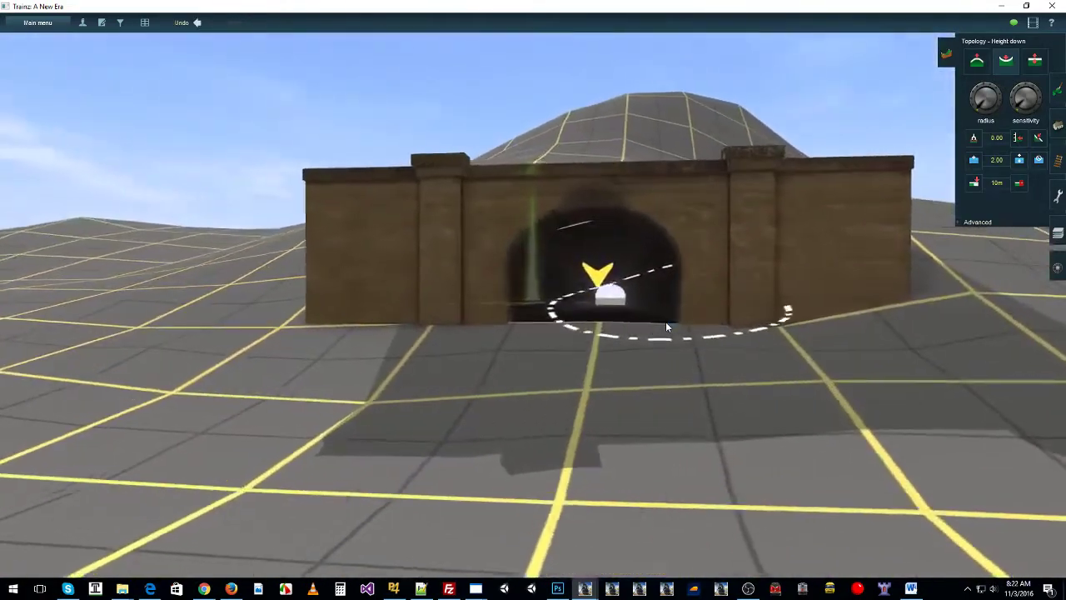
pyautogui.press('Up')
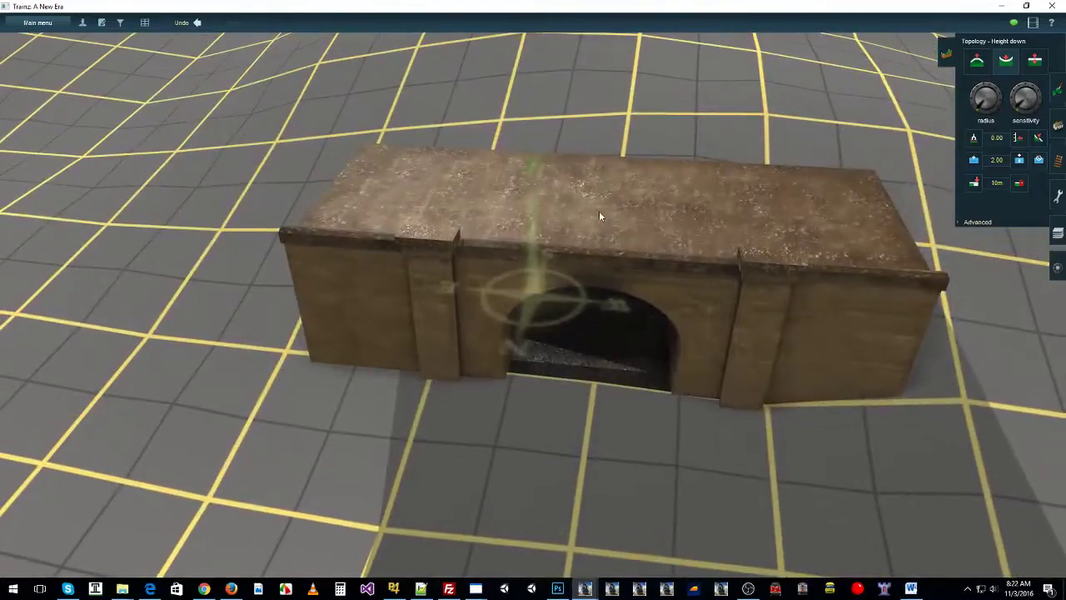
pyautogui.press('Down')
# Examine the tunnel's course under the hill in wireframe view and return to the solid terrain view
pyautogui.click(146, 26)
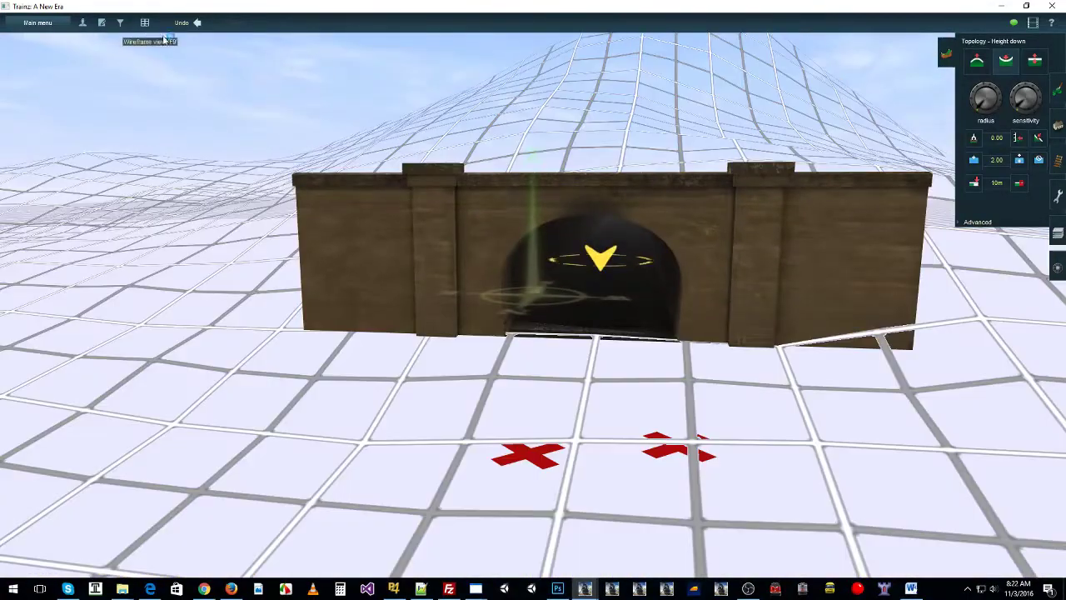
pyautogui.press('Up')
pyautogui.rightClick(612, 92)
pyautogui.press('Down')
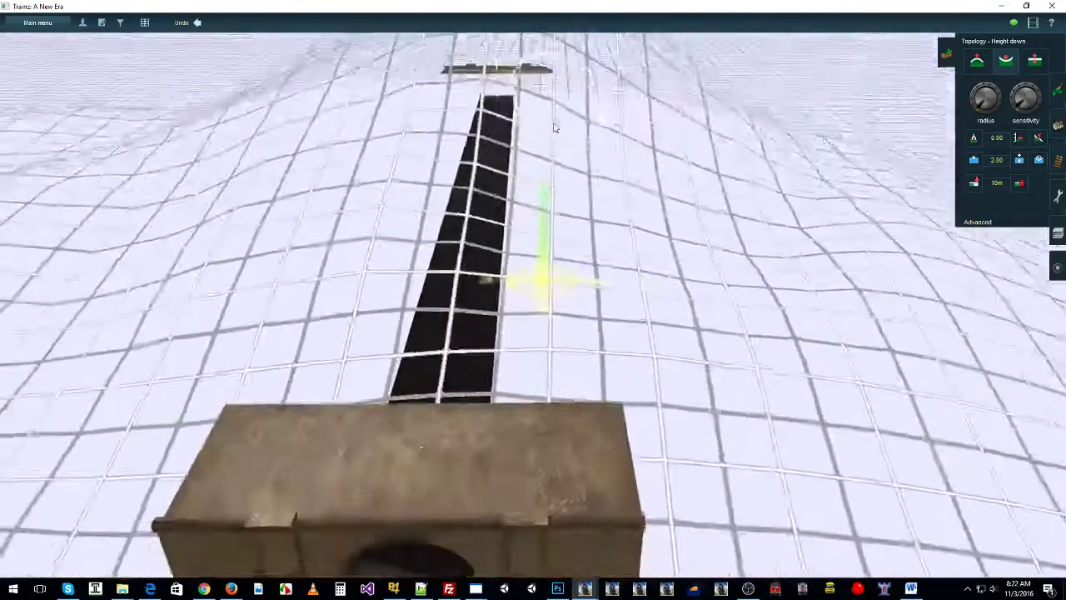
pyautogui.press('Right')
pyautogui.rightClick(409, 380)
pyautogui.press('Left')
pyautogui.press('Down')
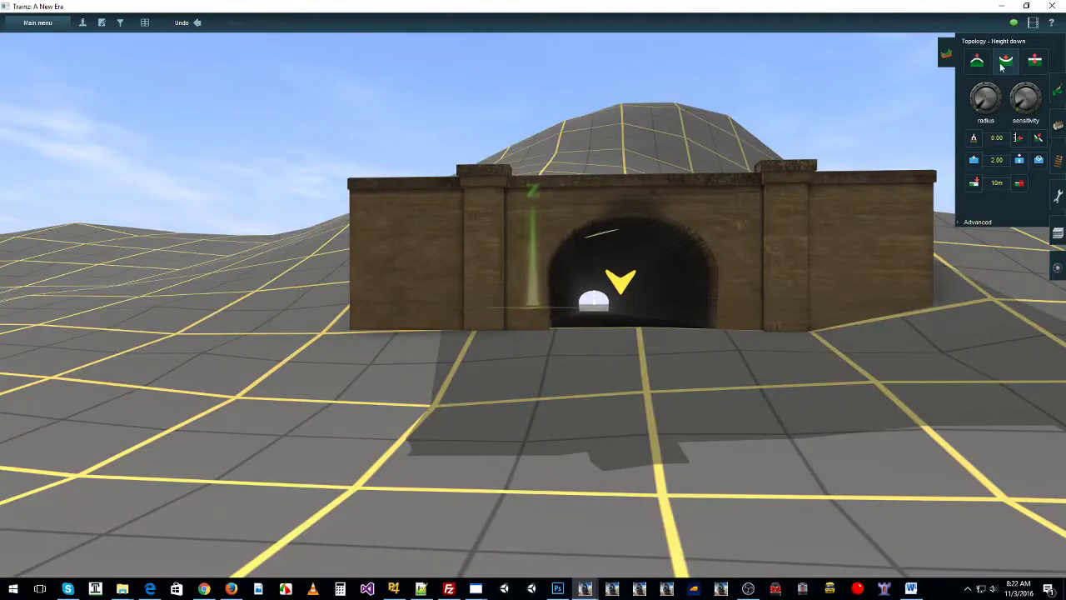
# Place two Dig Hole objects side by side in the terrain at the far tunnel portal
pyautogui.click(979, 65)
pyautogui.press('Up')
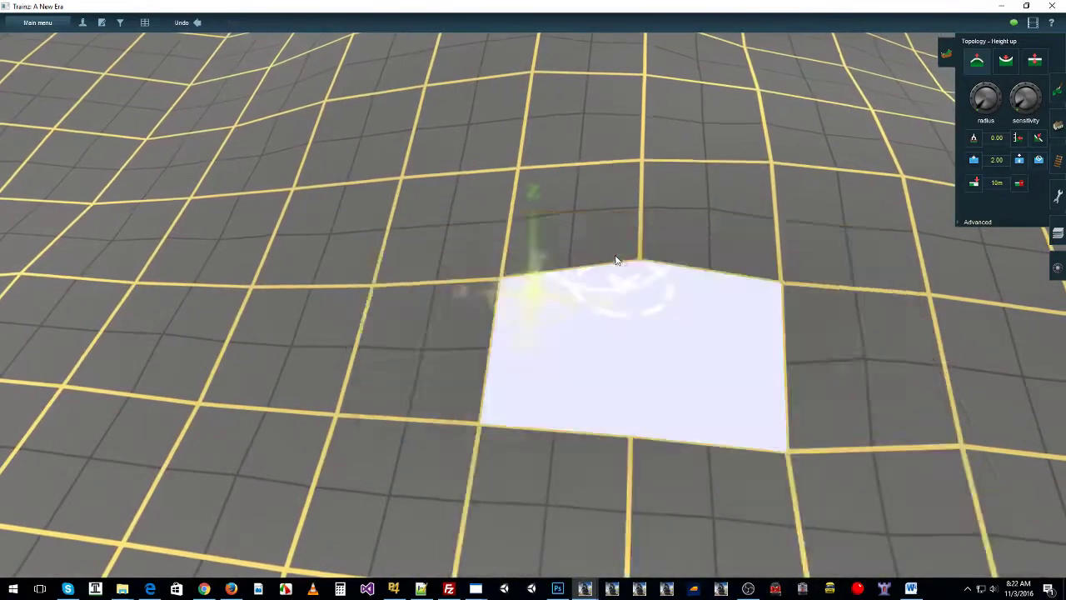
pyautogui.moveTo(702, 273); pyautogui.dragTo(624, 323, button='right')
pyautogui.moveTo(725, 265)
pyautogui.mouseDown(button='right')
pyautogui.moveTo(726, 230)
pyautogui.moveTo(728, 242)
pyautogui.moveTo(675, 275)
pyautogui.moveTo(734, 214)
pyautogui.moveTo(761, 110)
pyautogui.moveTo(726, 50)
pyautogui.moveTo(828, 116)
pyautogui.moveTo(279, 143)
pyautogui.moveTo(517, 173)
pyautogui.moveTo(695, 335)
pyautogui.moveTo(678, 288)
pyautogui.moveTo(632, 331)
pyautogui.moveTo(663, 184)
pyautogui.mouseUp(button='right')
pyautogui.press('Left')
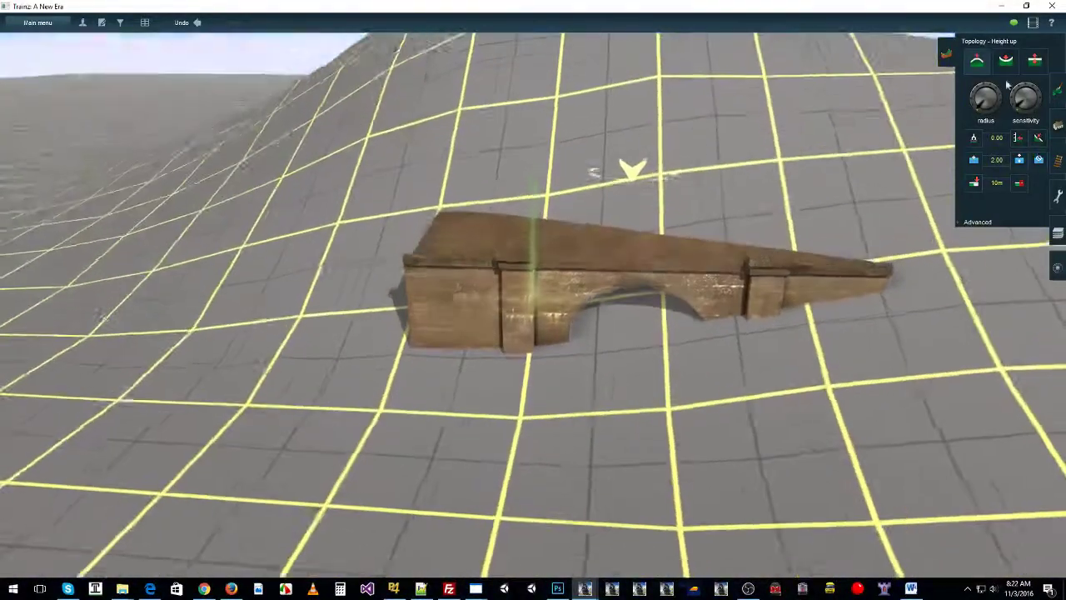
pyautogui.click(1057, 125)
pyautogui.click(977, 68)
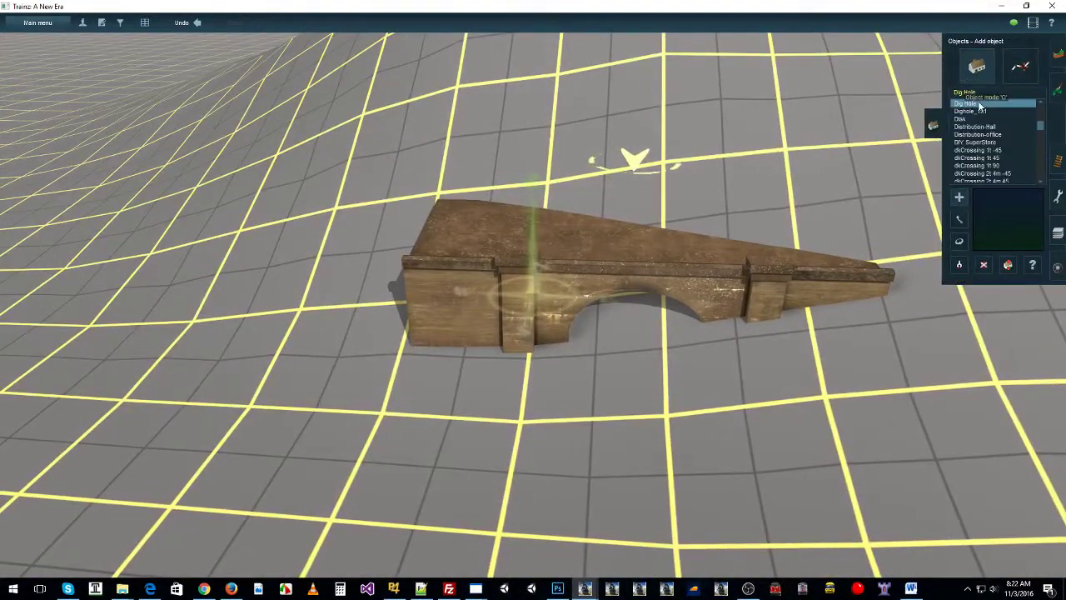
pyautogui.click(684, 341)
pyautogui.click(827, 332)
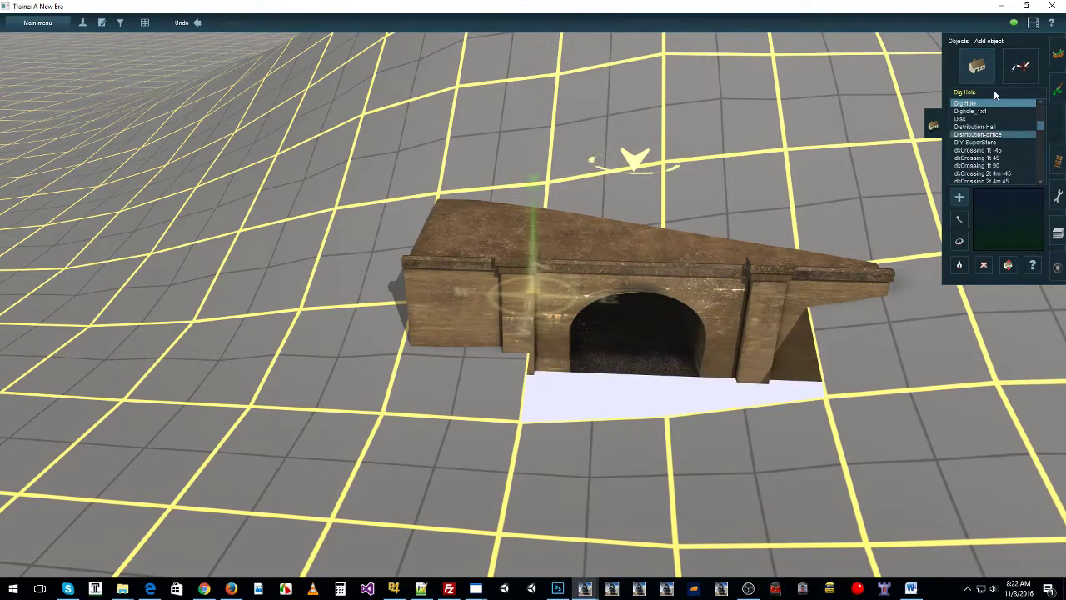
# Lower the terrain at the outer corner of the far portal's dig holes to level their front edge
pyautogui.click(1059, 53)
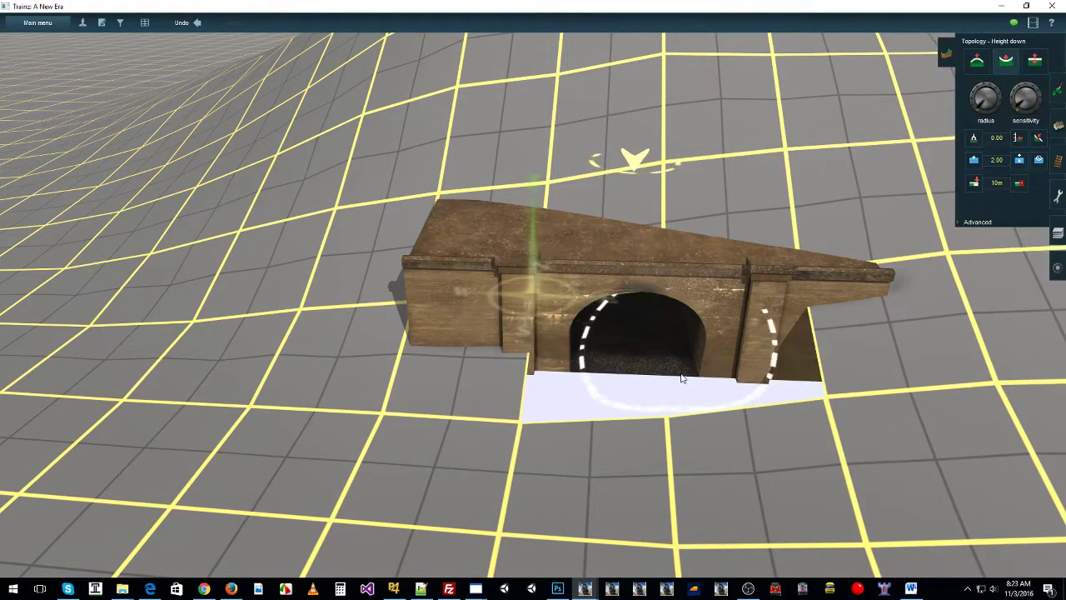
pyautogui.click(788, 395)
pyautogui.click(797, 404)
pyautogui.click(782, 418)
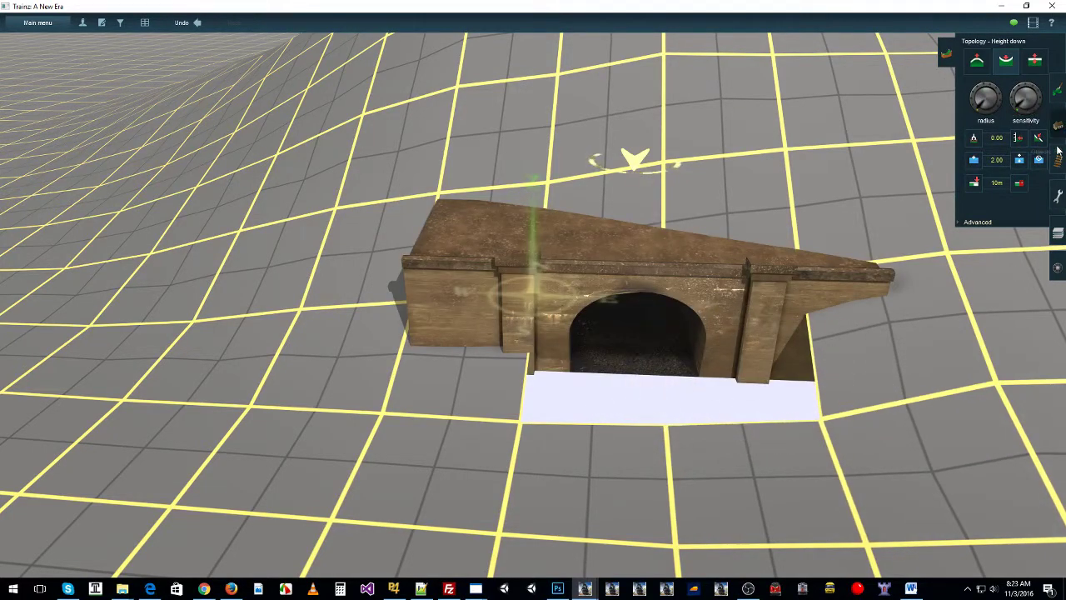
# Move the far portal of the Tunnel 2T spline forward over its two dig holes
pyautogui.click(1057, 119)
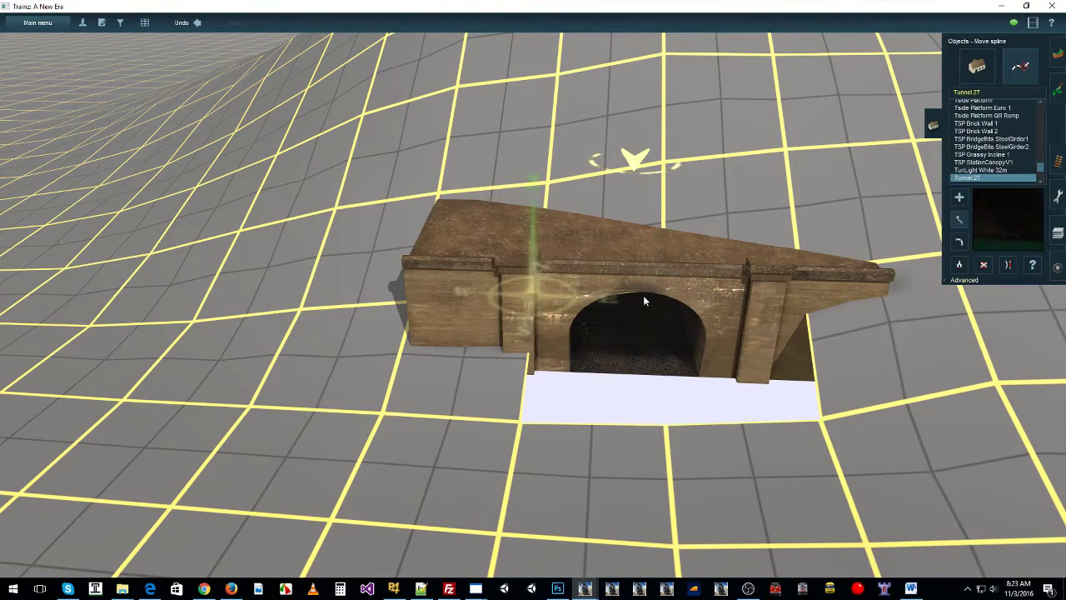
pyautogui.moveTo(634, 175)
pyautogui.mouseDown()
pyautogui.moveTo(655, 249)
pyautogui.moveTo(642, 260)
pyautogui.mouseUp()
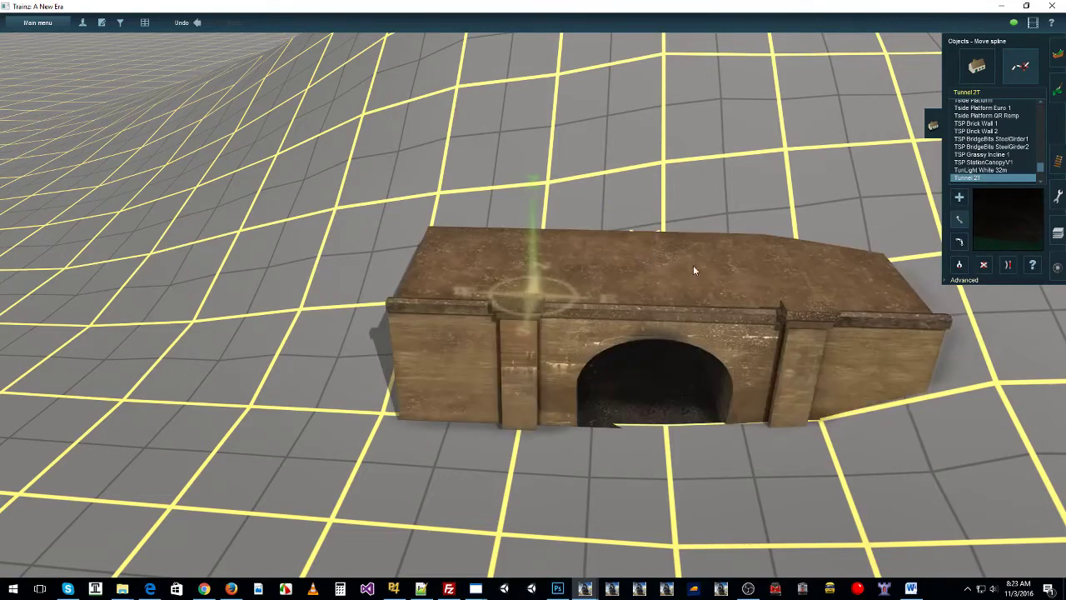
pyautogui.press('Down')
pyautogui.press('Right')
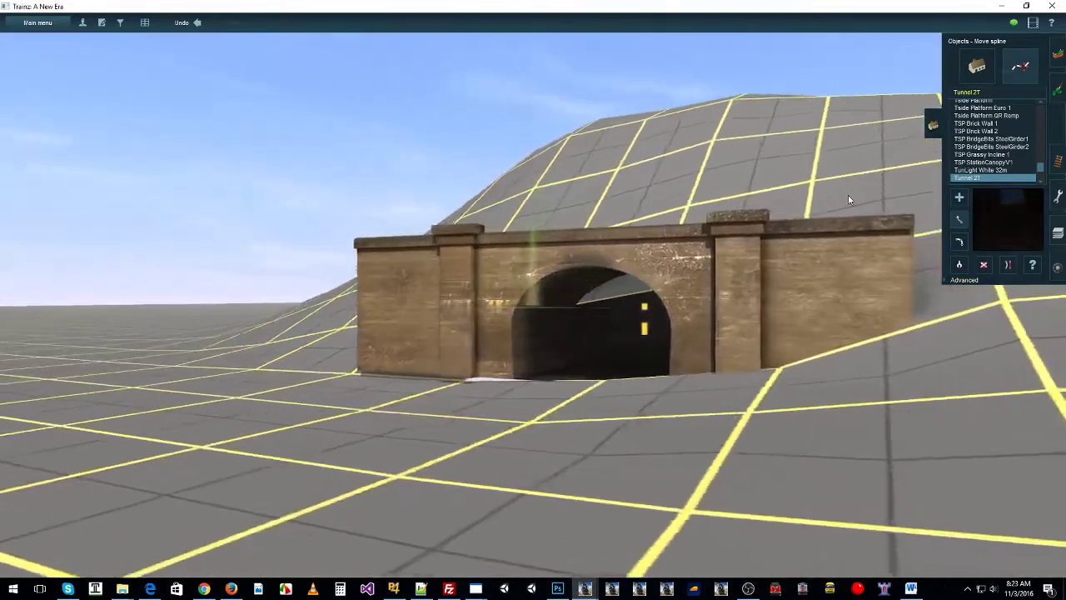
# Raise the terrain at the base of the far portal's left pillar and on the slope just behind its roof
pyautogui.click(1058, 54)
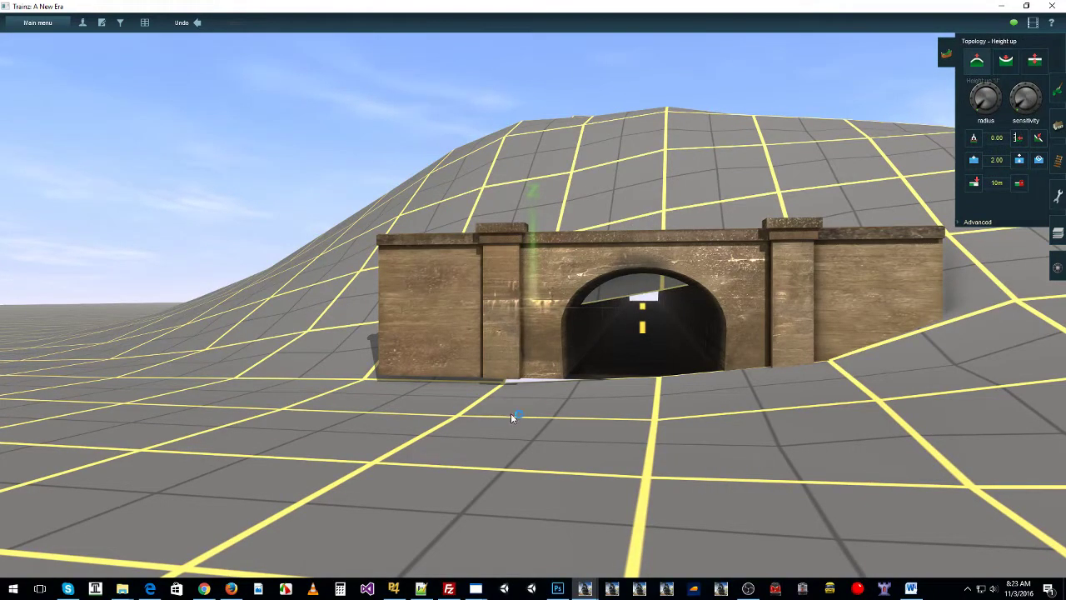
pyautogui.click(515, 378)
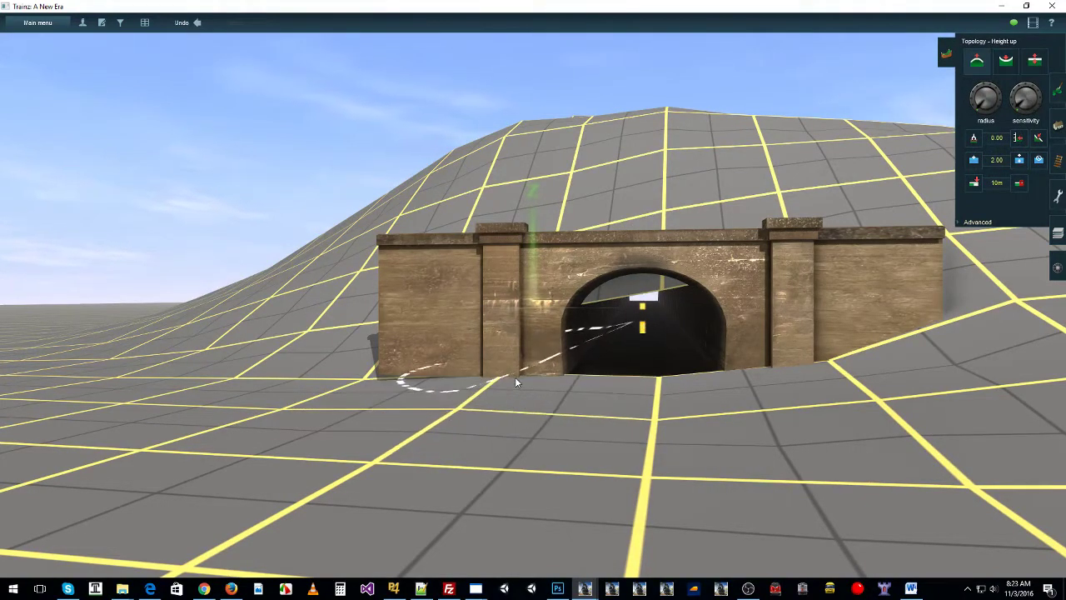
pyautogui.press('Up')
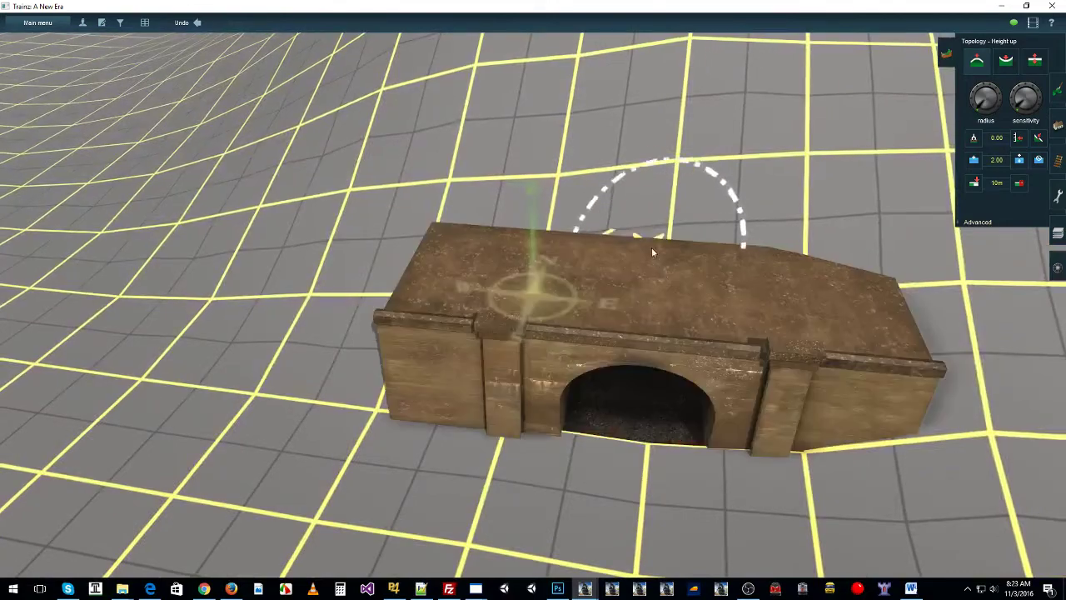
pyautogui.moveTo(647, 261)
pyautogui.mouseDown()
pyautogui.moveTo(543, 253)
pyautogui.moveTo(673, 311)
pyautogui.mouseUp()
pyautogui.press('Down')
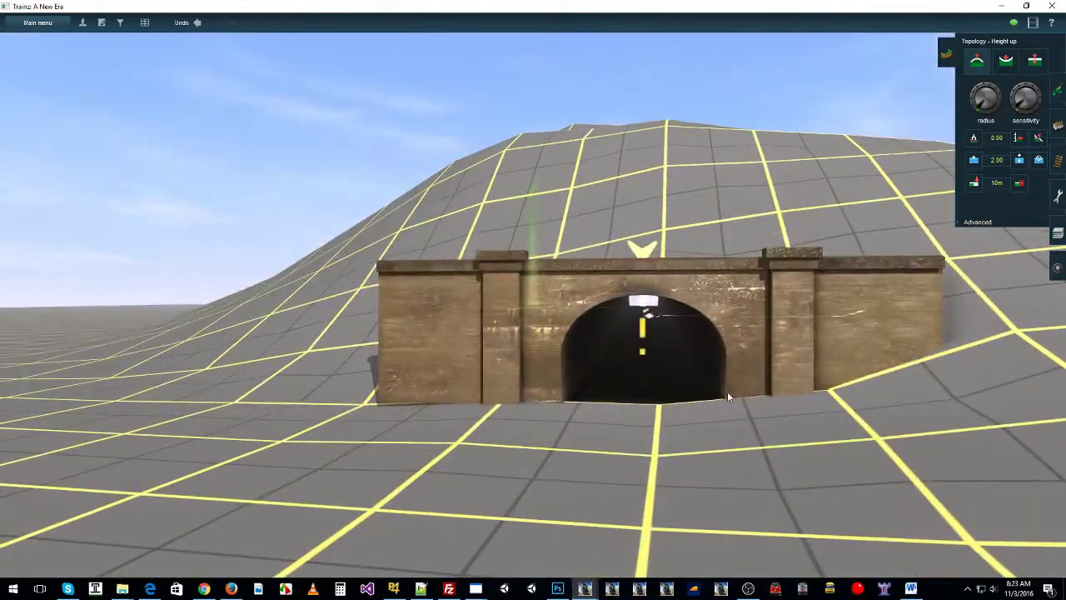
# Examine the far portal, its opening and the surrounding terrain from ground level and from above
pyautogui.rightClick(727, 413)
pyautogui.rightClick(530, 413)
pyautogui.press('Left')
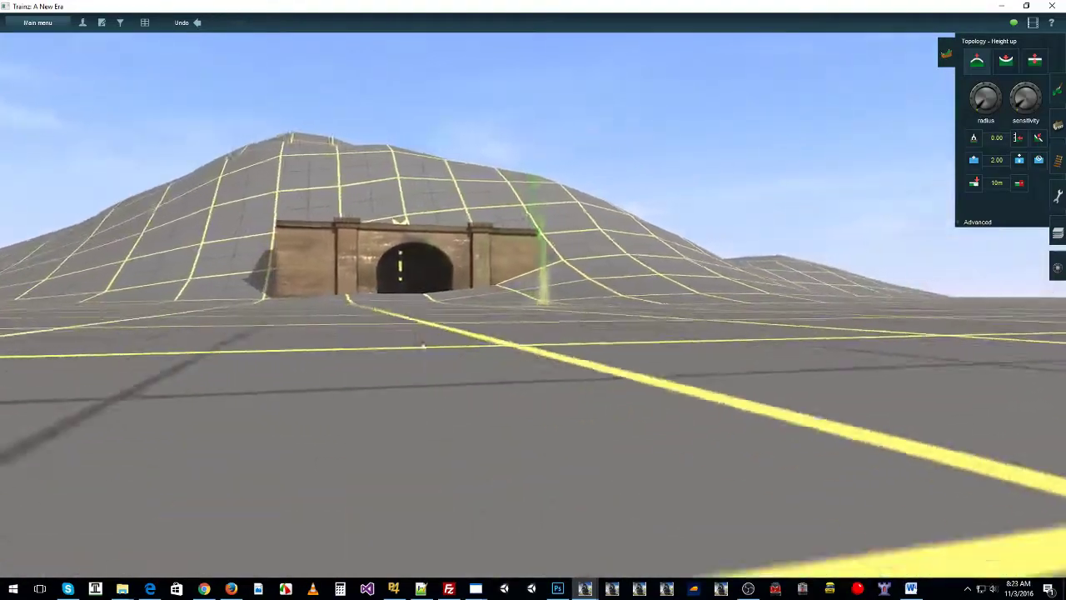
pyautogui.rightClick(429, 350)
pyautogui.scroll(5, 454, 300)
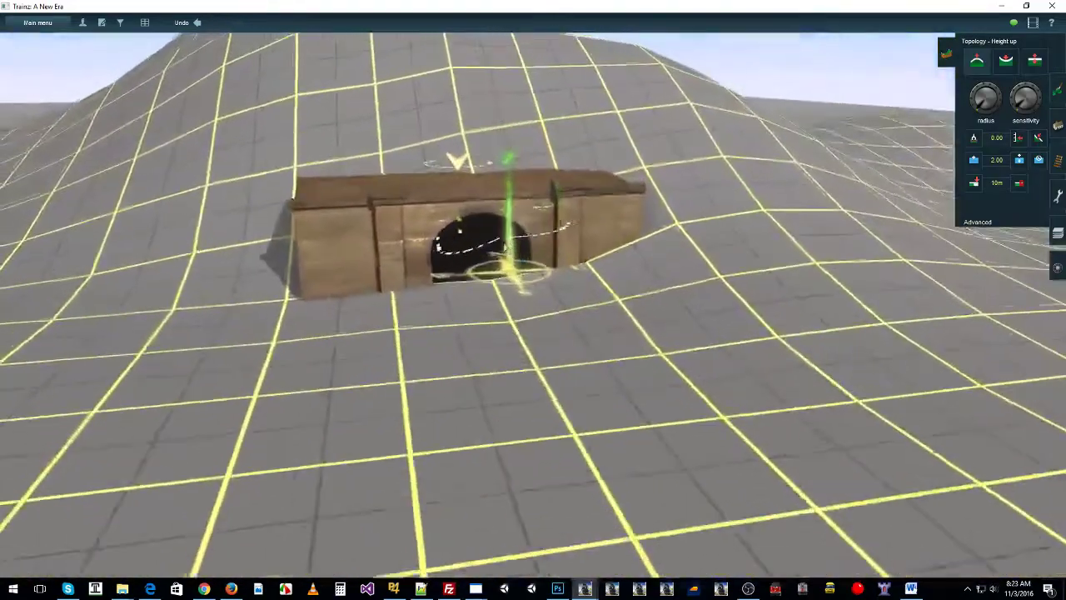
pyautogui.moveTo(501, 264); pyautogui.dragTo(542, 240, button='right')
pyautogui.moveTo(580, 286); pyautogui.dragTo(545, 332, button='right')
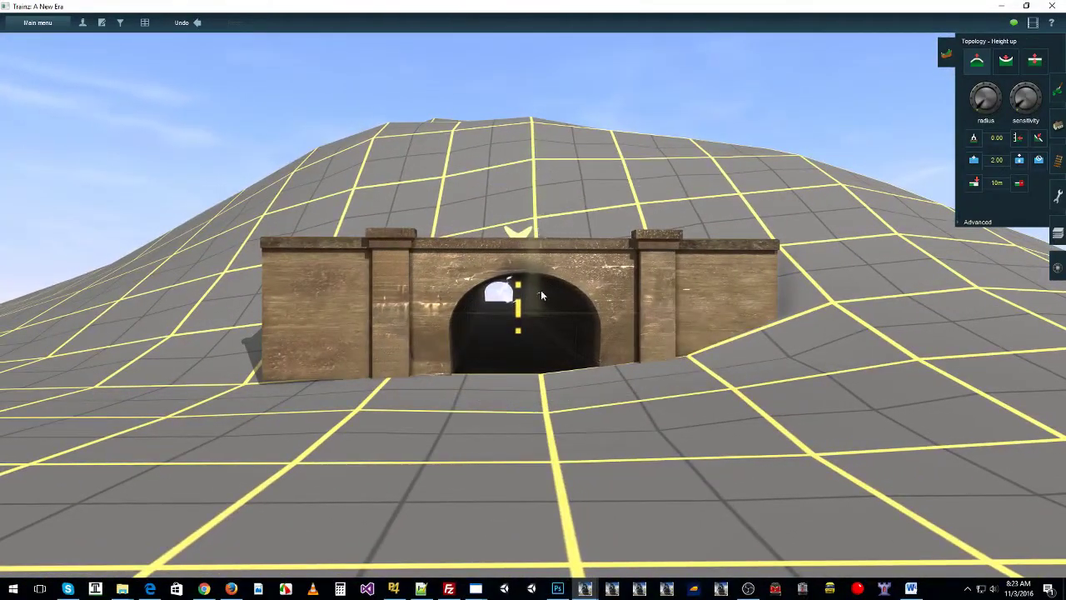
# Place four Dig Hole objects in a two-by-two block on the flat terrain away from the tunnel portal
pyautogui.moveTo(651, 301); pyautogui.dragTo(666, 225, button='right')
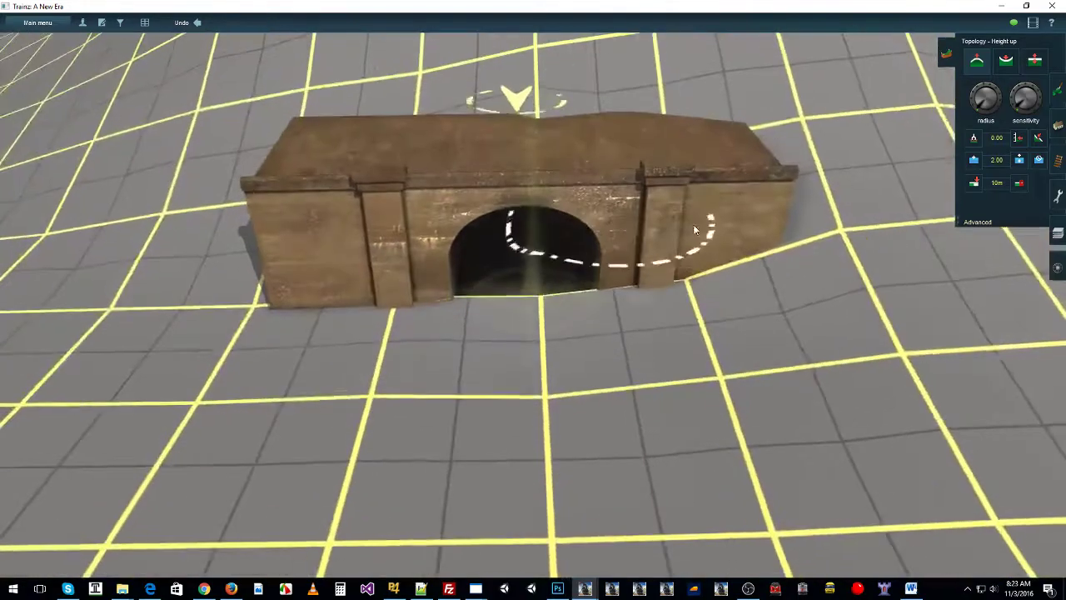
pyautogui.moveTo(741, 283); pyautogui.dragTo(543, 336, button='right')
pyautogui.moveTo(375, 263)
pyautogui.mouseDown(button='right')
pyautogui.moveTo(538, 250)
pyautogui.moveTo(576, 330)
pyautogui.moveTo(625, 338)
pyautogui.moveTo(563, 346)
pyautogui.moveTo(469, 328)
pyautogui.moveTo(376, 293)
pyautogui.mouseUp(button='right')
pyautogui.scroll(-3, 594, 335)
pyautogui.scroll(-3, 325, 280)
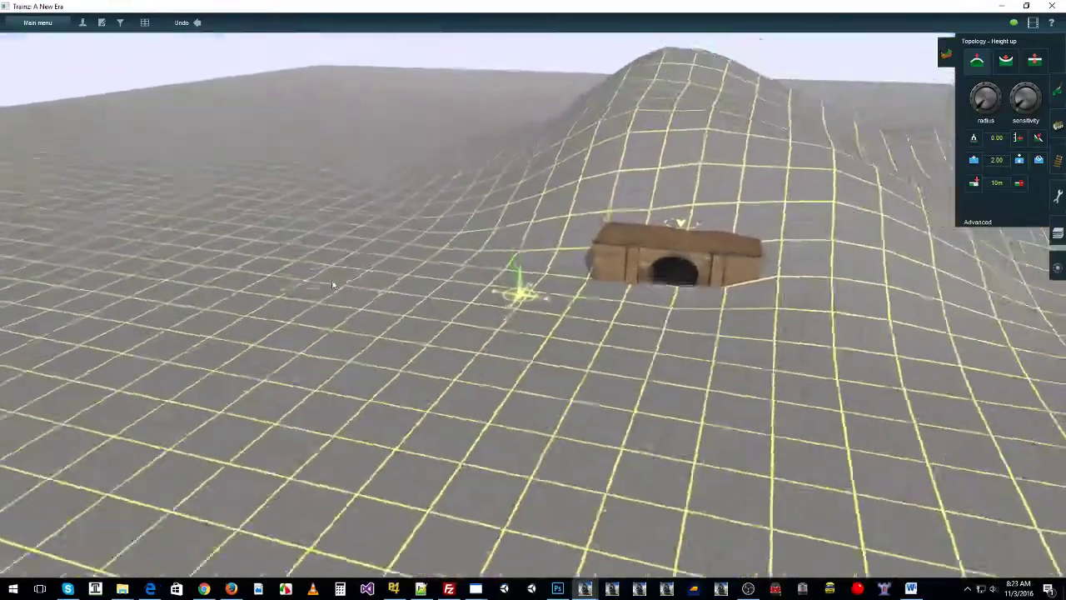
pyautogui.rightClick(333, 286)
pyautogui.press('Right')
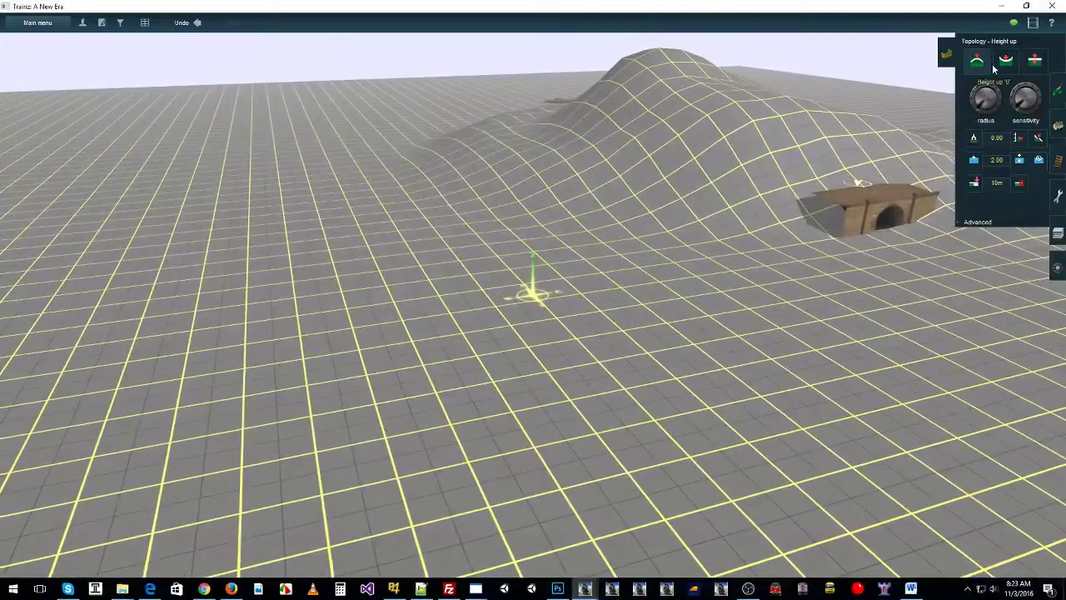
pyautogui.click(1055, 126)
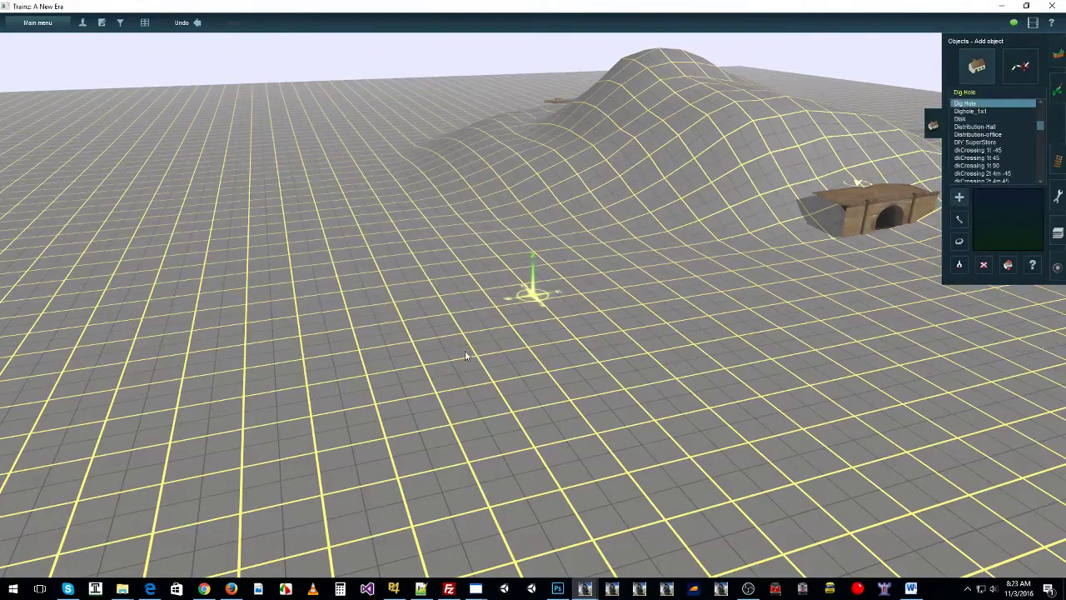
pyautogui.click(404, 348)
pyautogui.click(437, 352)
pyautogui.press('Up')
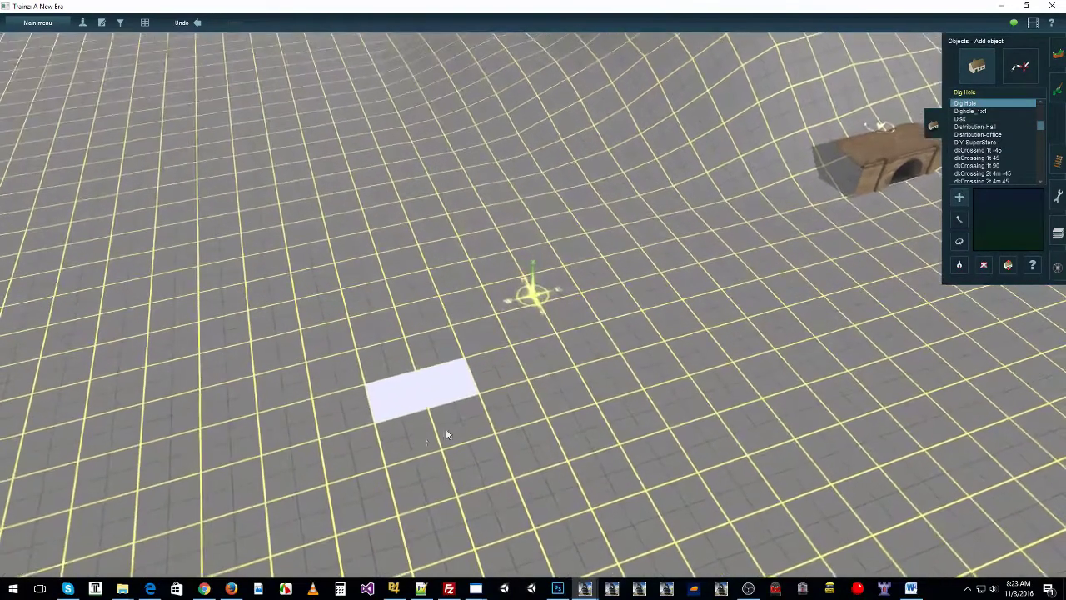
pyautogui.click(454, 429)
pyautogui.click(407, 434)
# Open the TrainzContent manager, filter the assets to Download Station and search for "dig hole"
pyautogui.moveTo(585, 593)
pyautogui.click(530, 537)
pyautogui.click(341, 301)
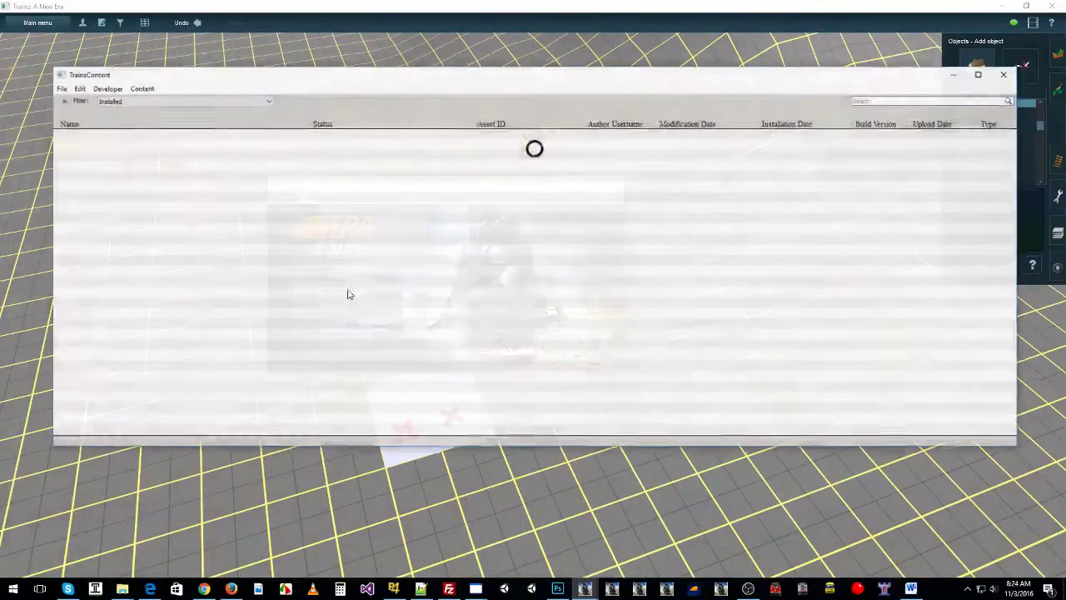
pyautogui.click(180, 100)
pyautogui.click(113, 140)
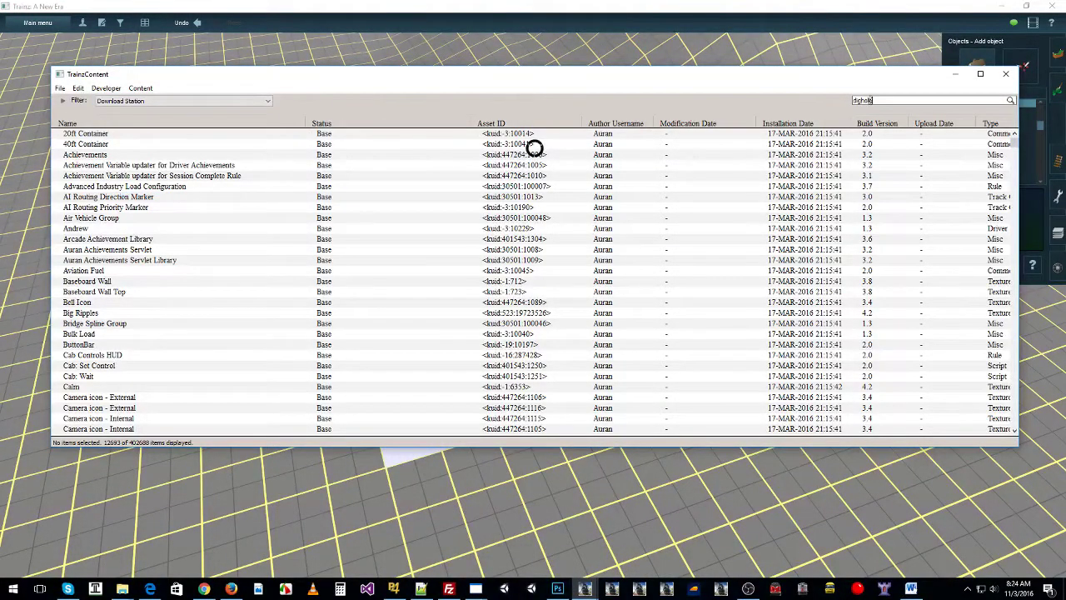
pyautogui.moveTo(885, 79)
pyautogui.mouseDown()
pyautogui.moveTo(817, 183)
pyautogui.moveTo(872, 70)
pyautogui.mouseUp()
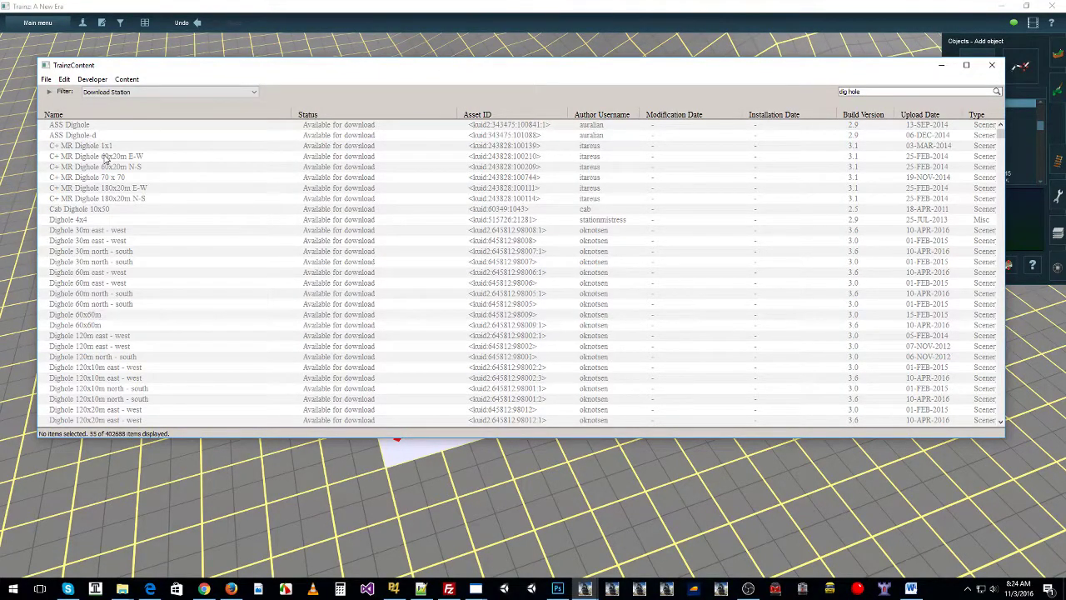
# Browse the dig hole assets and download the nine from Dighole_1_(2X2) through Dighole_9_(1X1)
pyautogui.scroll(-1, 108, 158)
pyautogui.click(77, 212)
pyautogui.scroll(-3, 283, 221)
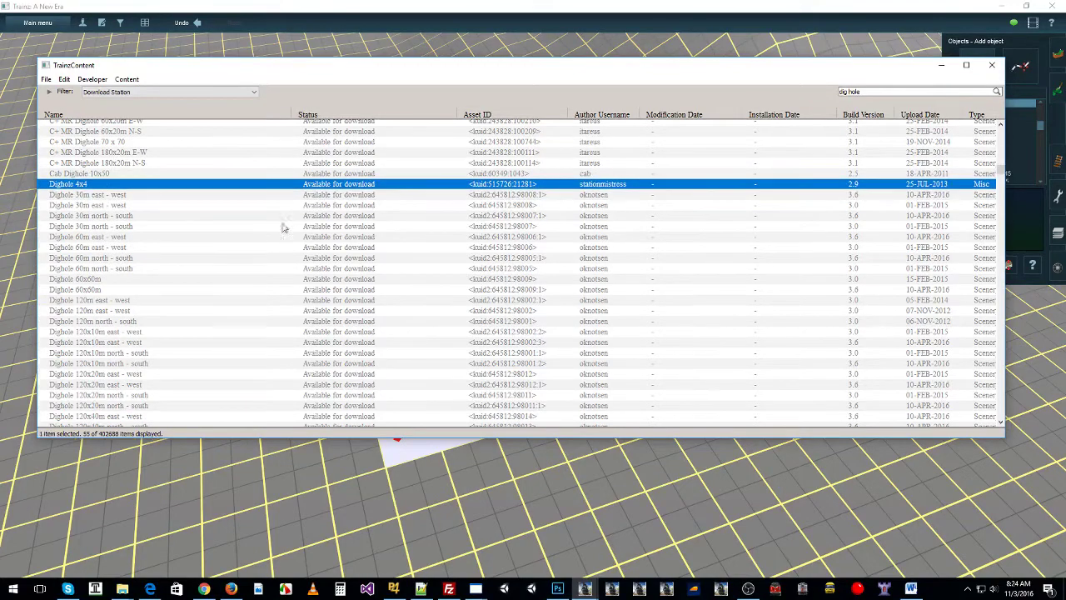
pyautogui.click(76, 279)
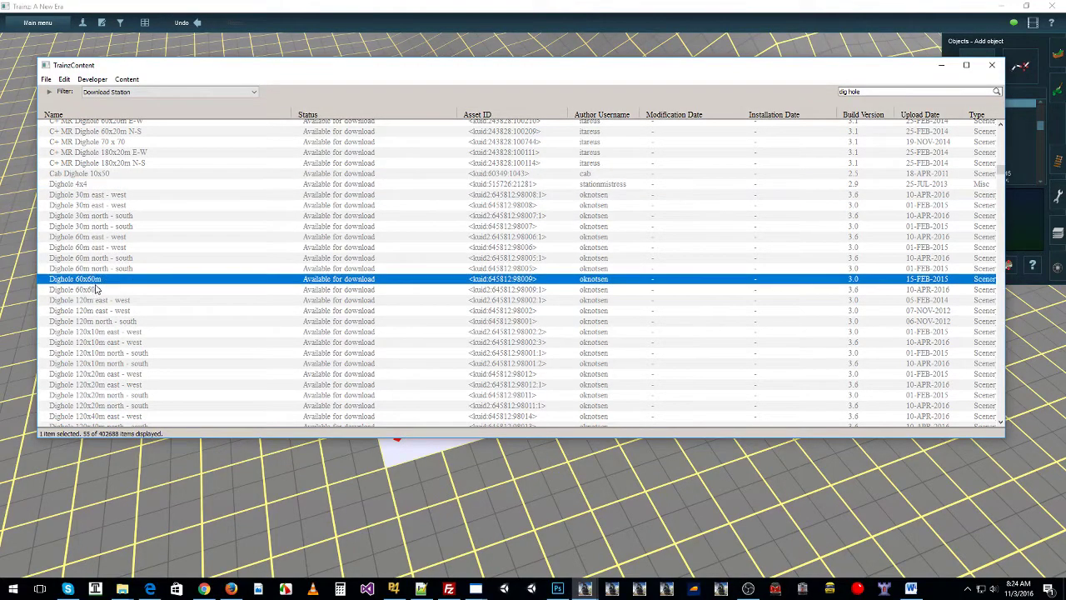
pyautogui.scroll(-6, 94, 289)
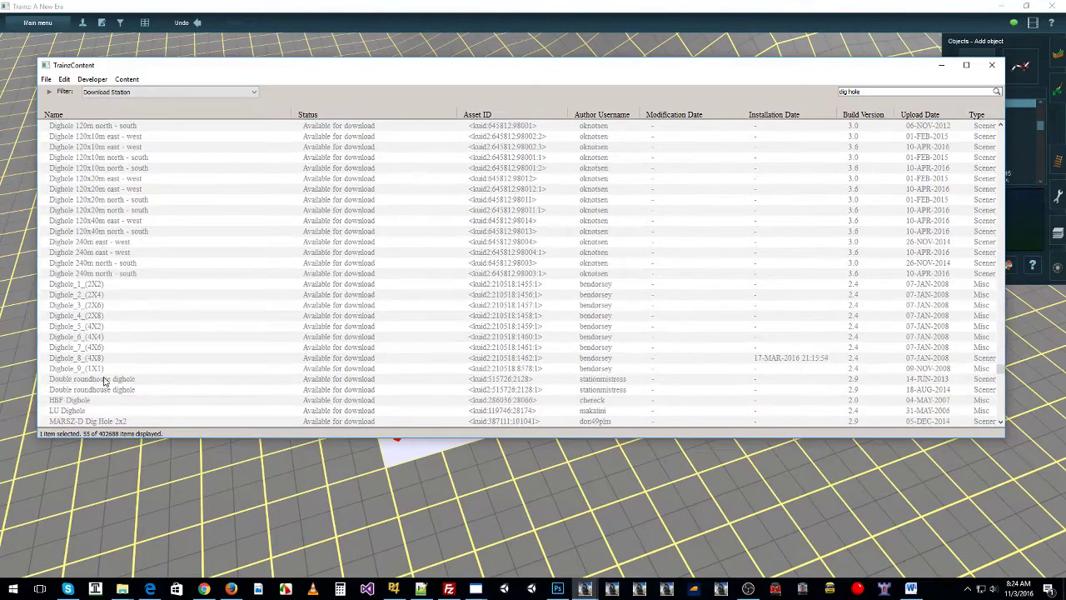
pyautogui.click(95, 358)
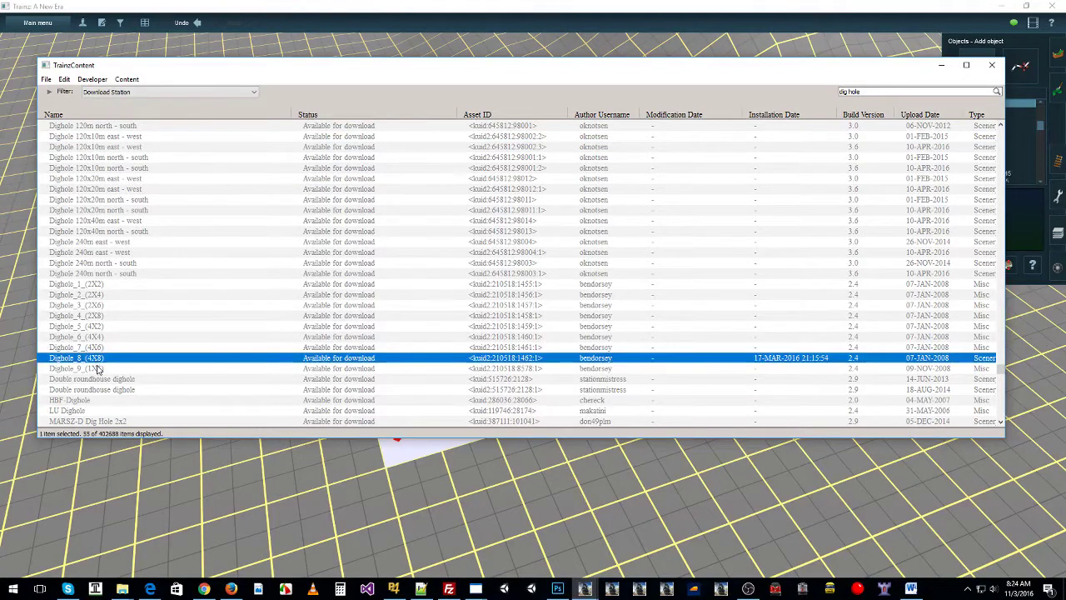
pyautogui.click(85, 284)
pyautogui.keyDown('shift'); pyautogui.click(86, 368); pyautogui.keyUp('shift')
pyautogui.rightClick(87, 368)
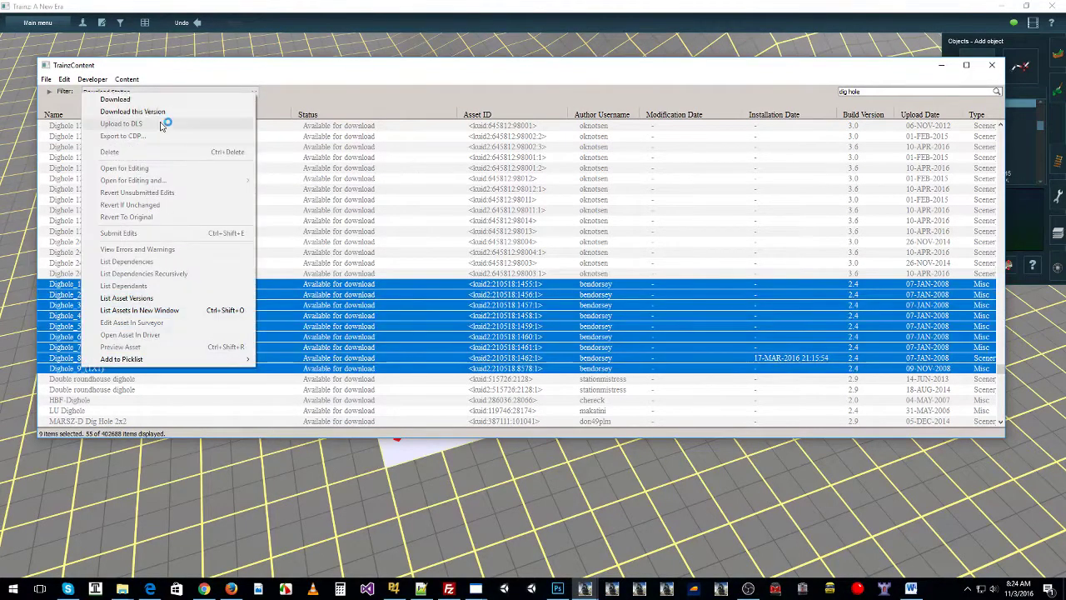
pyautogui.click(140, 102)
# Download the Dighole 4x4 asset as well
pyautogui.scroll(-1, 158, 260)
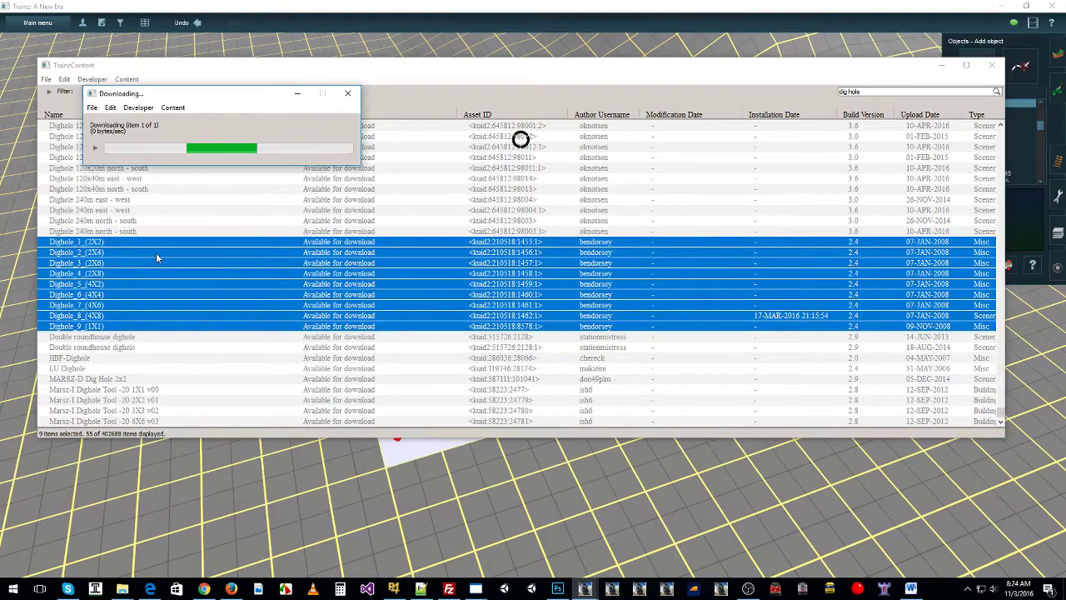
pyautogui.scroll(8, 156, 258)
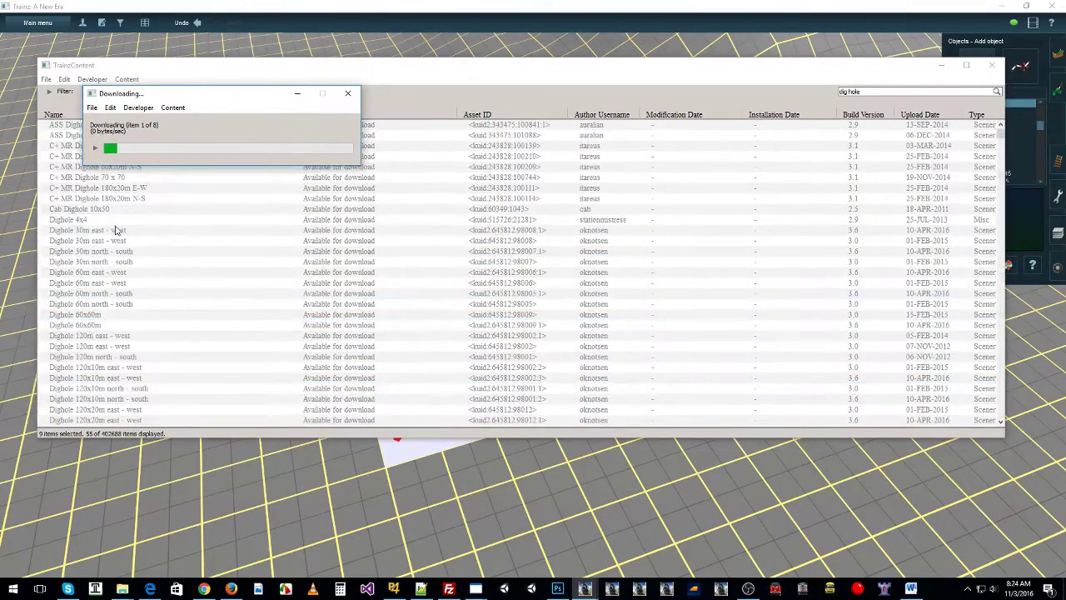
pyautogui.click(112, 222)
pyautogui.rightClick(97, 223)
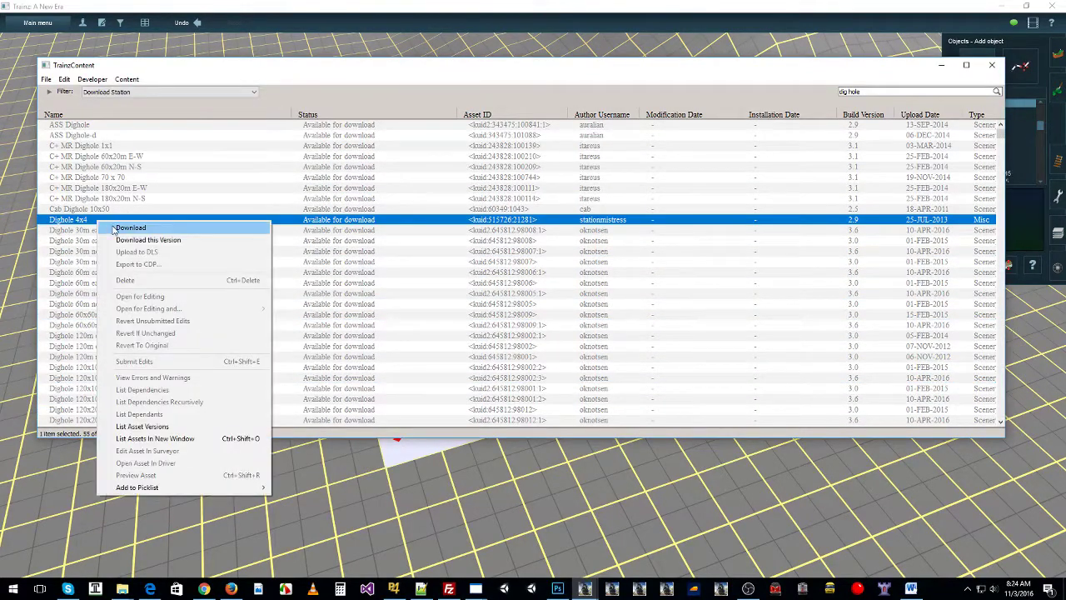
pyautogui.click(114, 229)
pyautogui.scroll(-2, 449, 210)
pyautogui.scroll(-6, 450, 211)
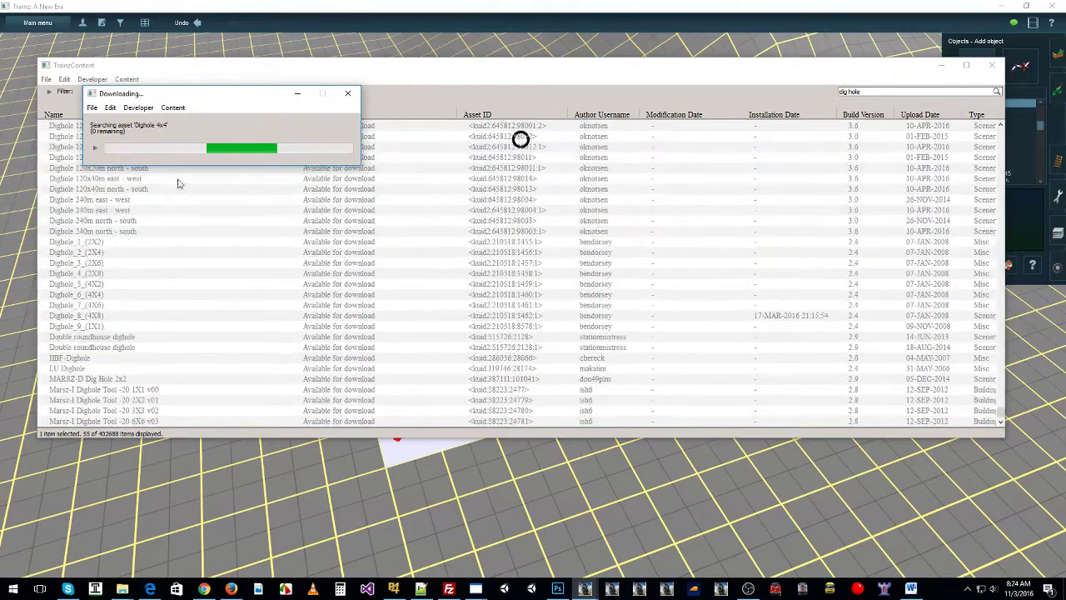
# Expand the logs of both downloads, set their windows apart to check them, and return to the Trainz route editor
pyautogui.click(95, 148)
pyautogui.moveTo(221, 100); pyautogui.dragTo(529, 104)
pyautogui.hotkey('alt', 'Tab')
pyautogui.hotkey('alt', 'Tab')
pyautogui.click(94, 148)
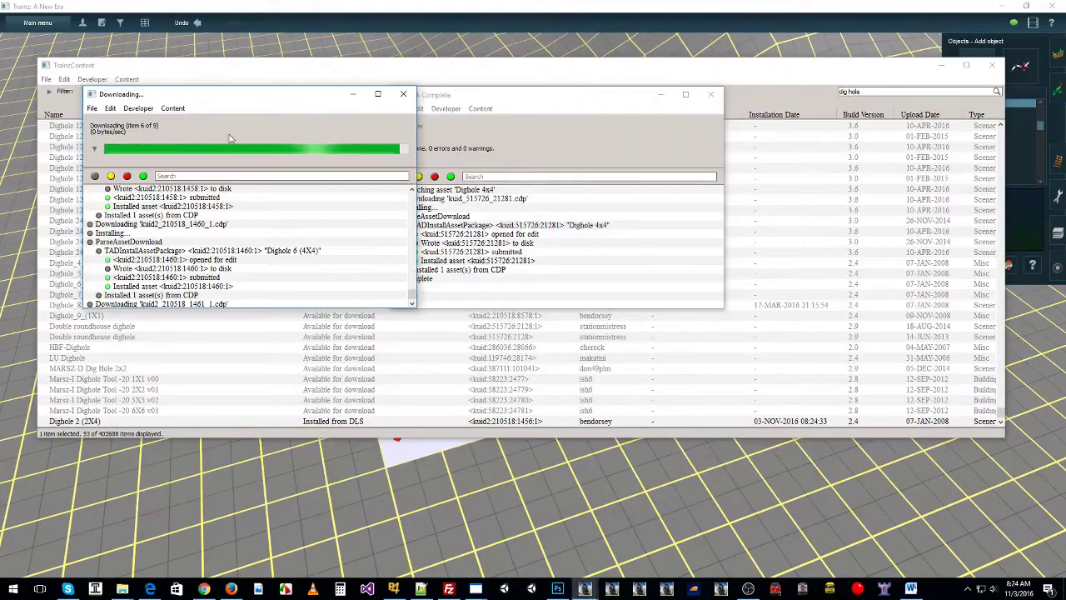
pyautogui.moveTo(274, 100); pyautogui.dragTo(841, 128)
pyautogui.moveTo(590, 95); pyautogui.dragTo(412, 119)
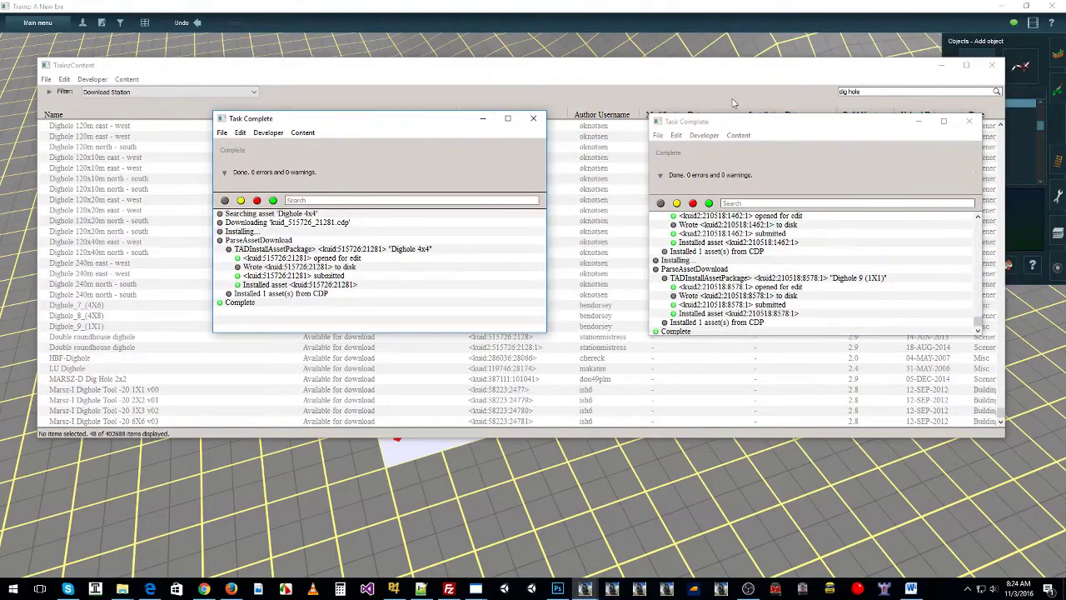
pyautogui.click(857, 10)
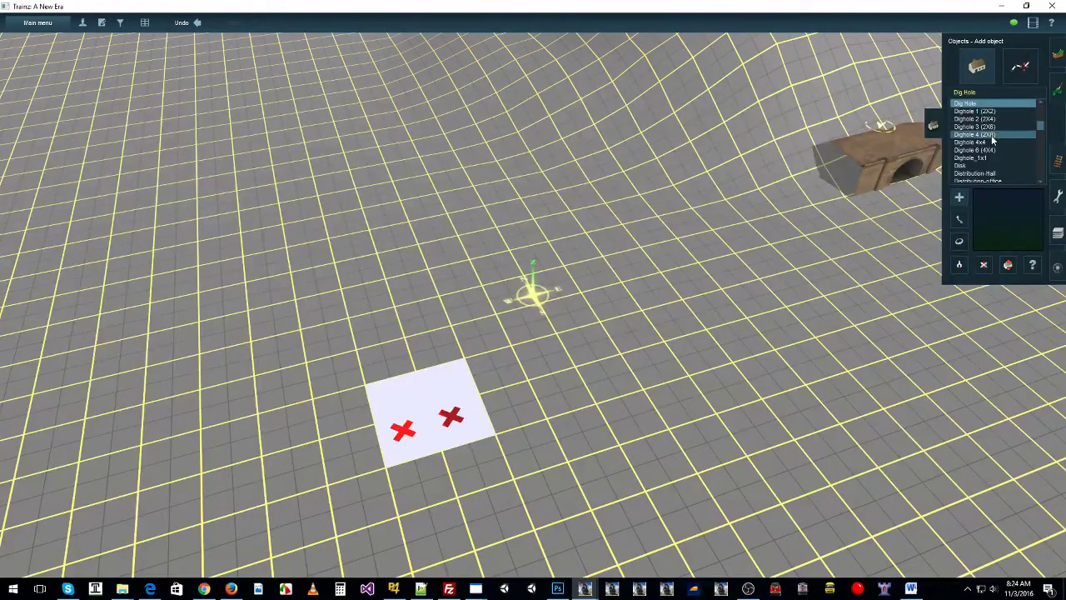